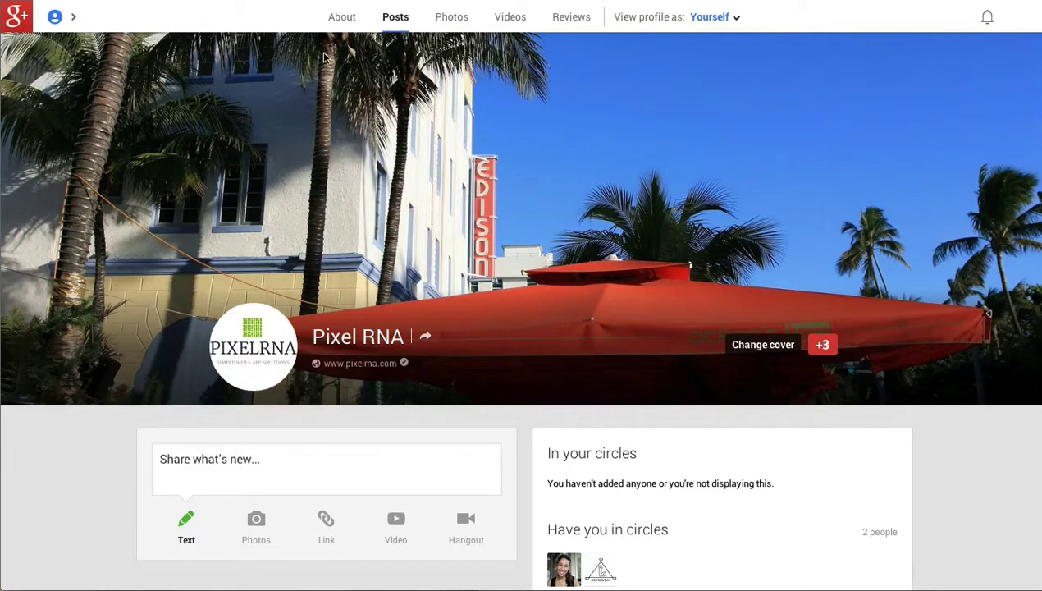
# Show the Pixel RNA About tab, highlighting the Story text, then scroll down to the Links card.
pyautogui.click(340, 18)
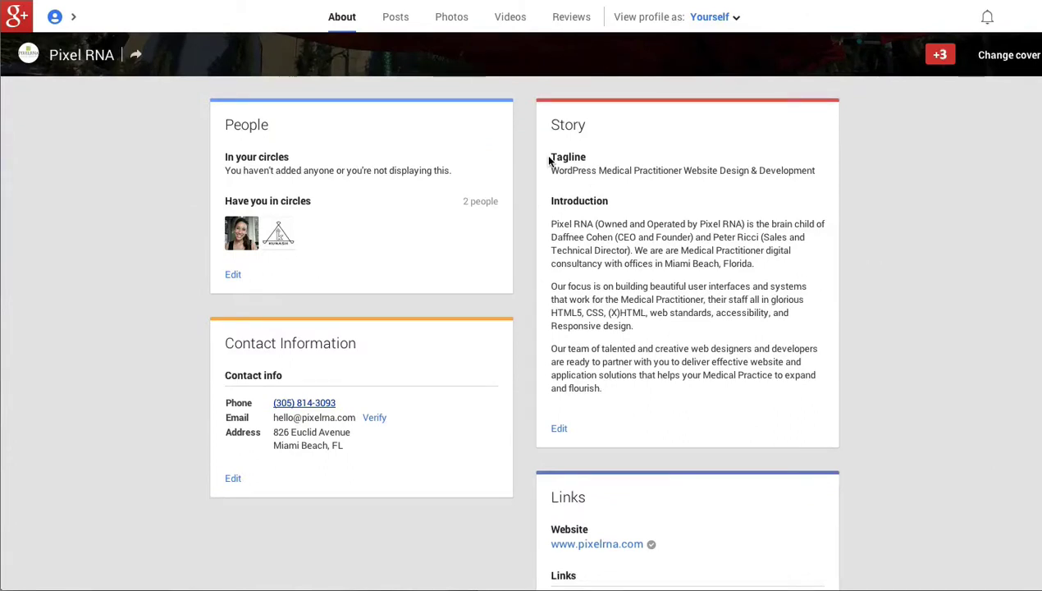
pyautogui.moveTo(551, 156); pyautogui.dragTo(541, 112)
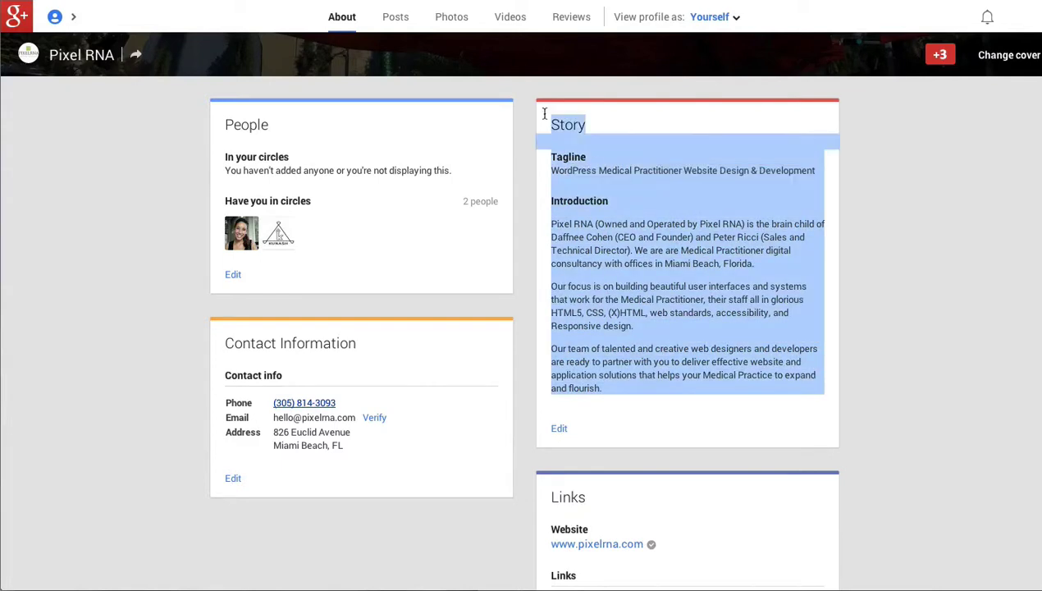
pyautogui.click(659, 145)
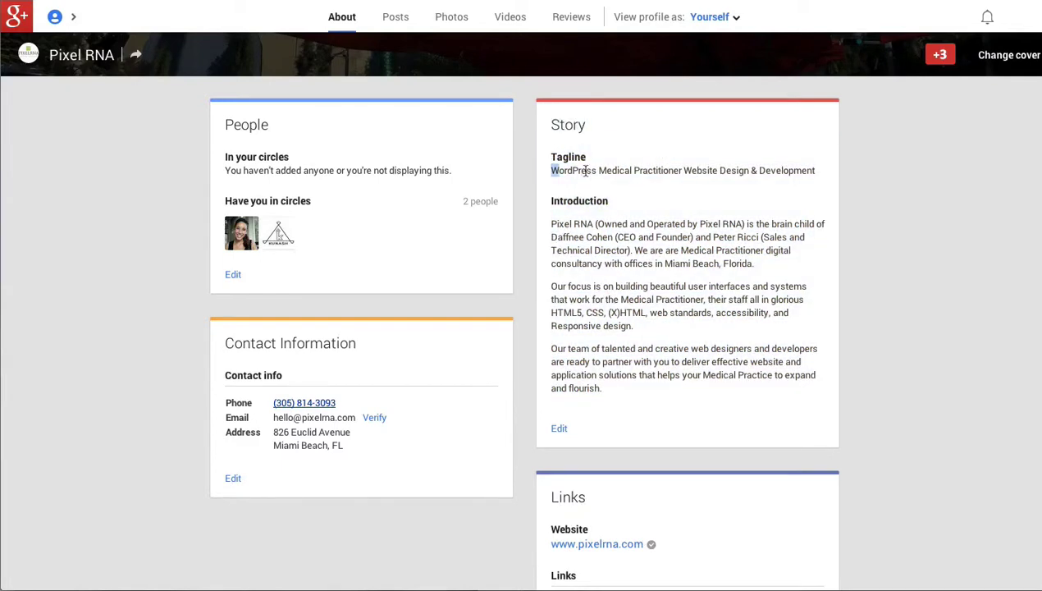
pyautogui.moveTo(550, 164); pyautogui.dragTo(661, 197)
pyautogui.click(568, 234)
pyautogui.moveTo(547, 234); pyautogui.dragTo(633, 381)
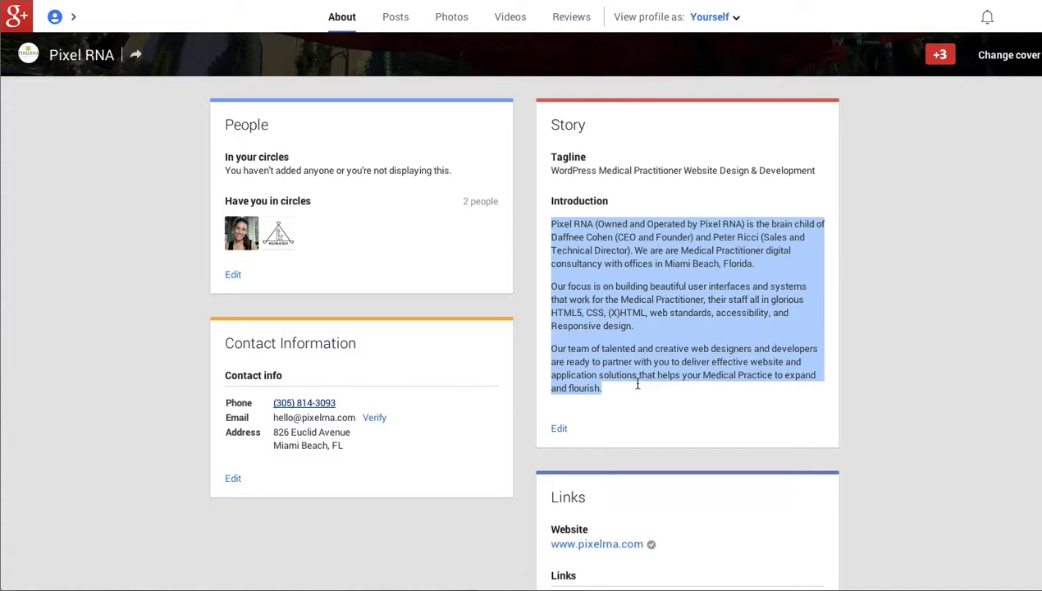
pyautogui.scroll(-3, 685, 398)
pyautogui.click(837, 356)
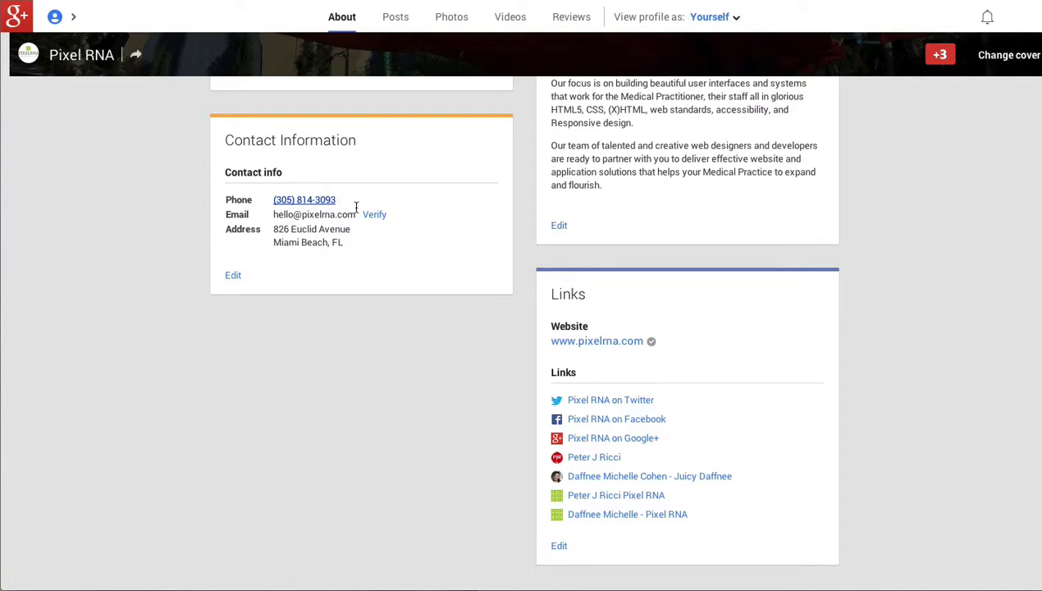
# Replace the part of the contact email before the @ with a new mailbox name and save.
pyautogui.click(233, 277)
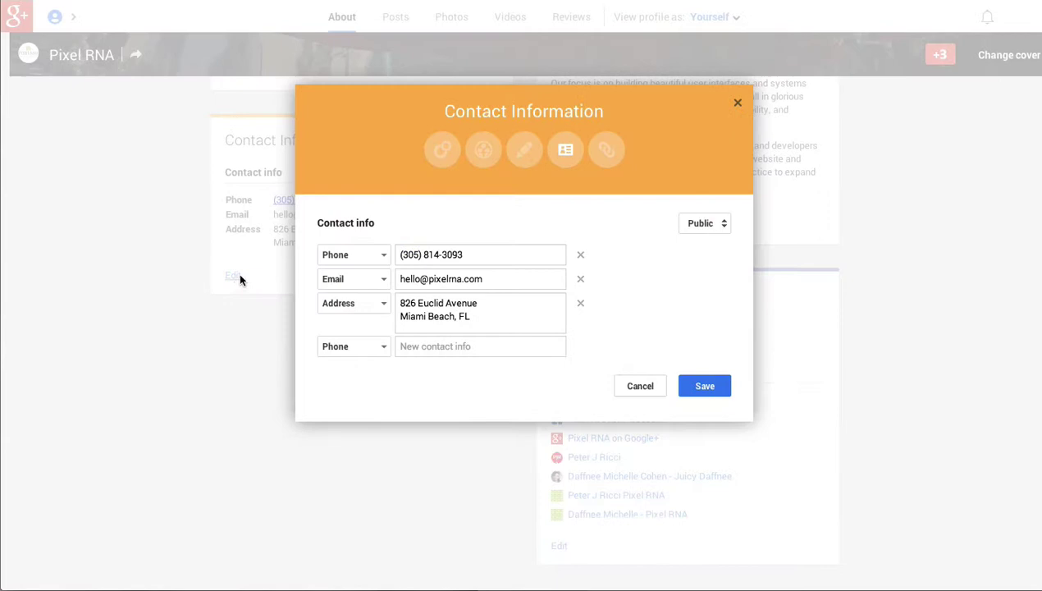
pyautogui.moveTo(420, 279); pyautogui.dragTo(382, 276)
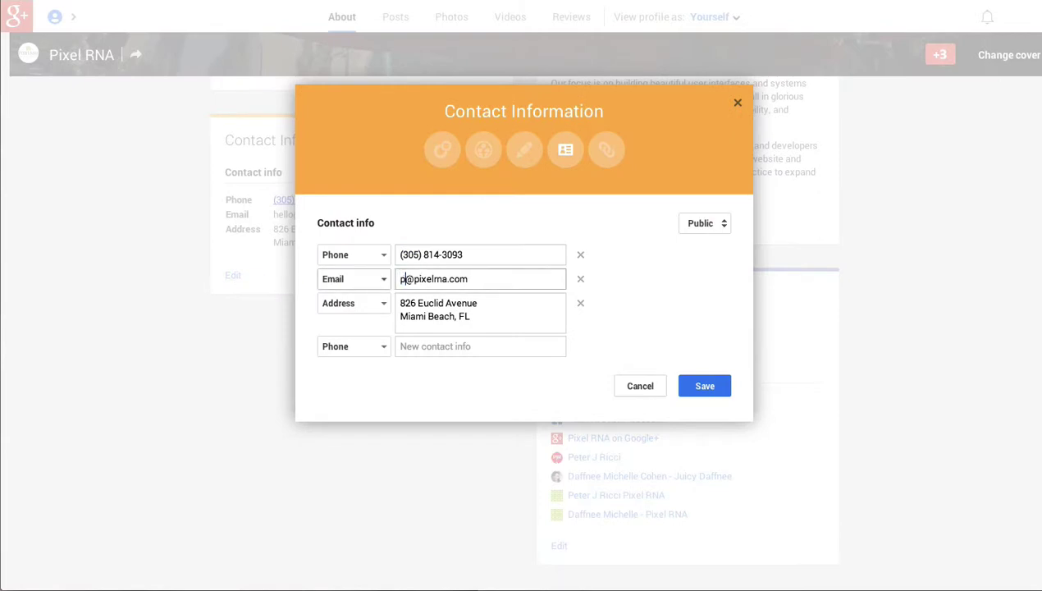
pyautogui.click(697, 387)
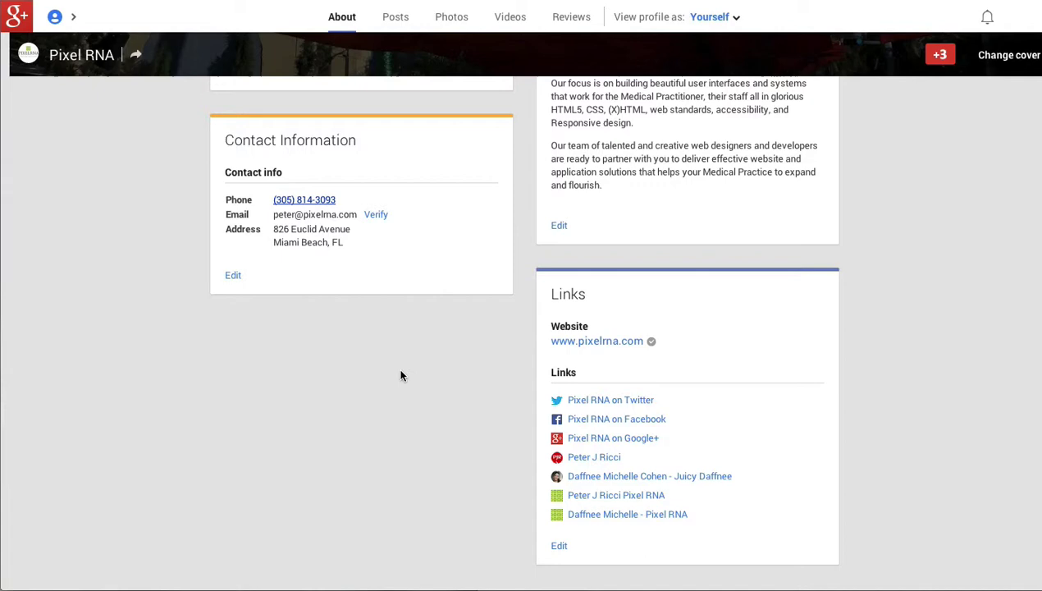
pyautogui.scroll(5, 400, 354)
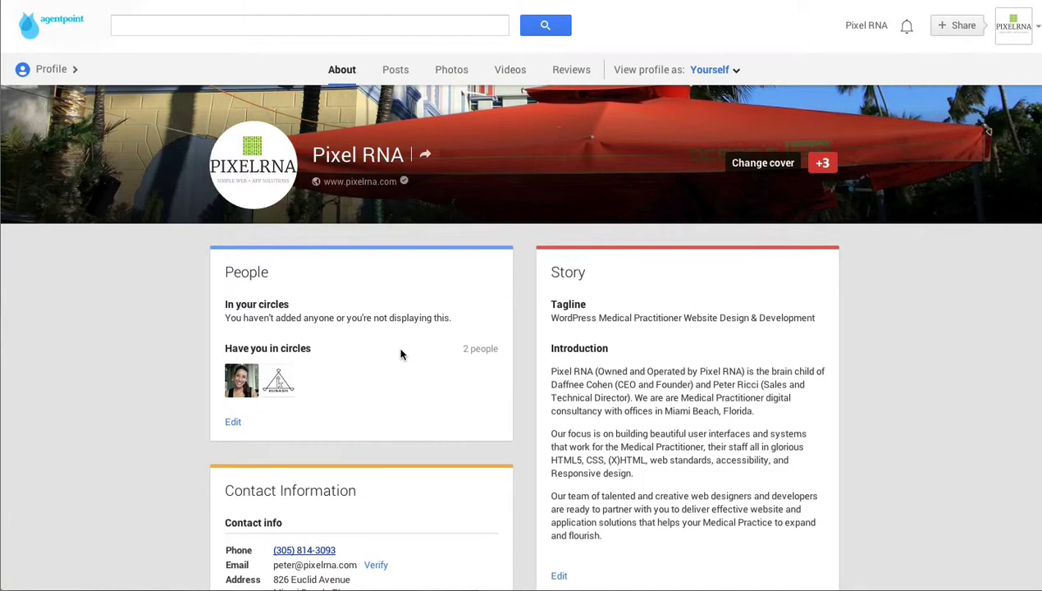
pyautogui.scroll(-3, 385, 337)
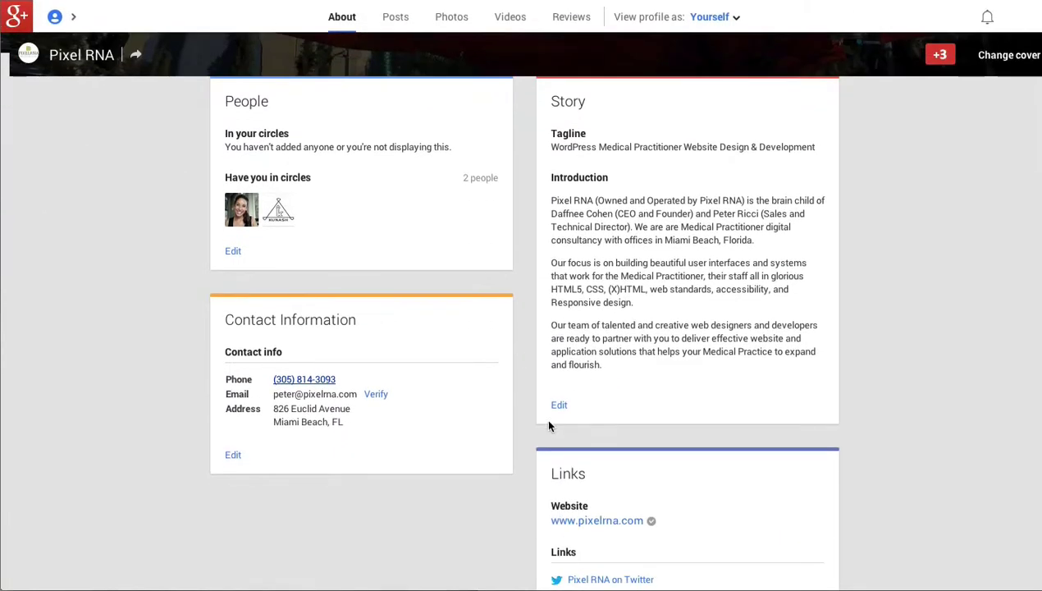
pyautogui.click(555, 406)
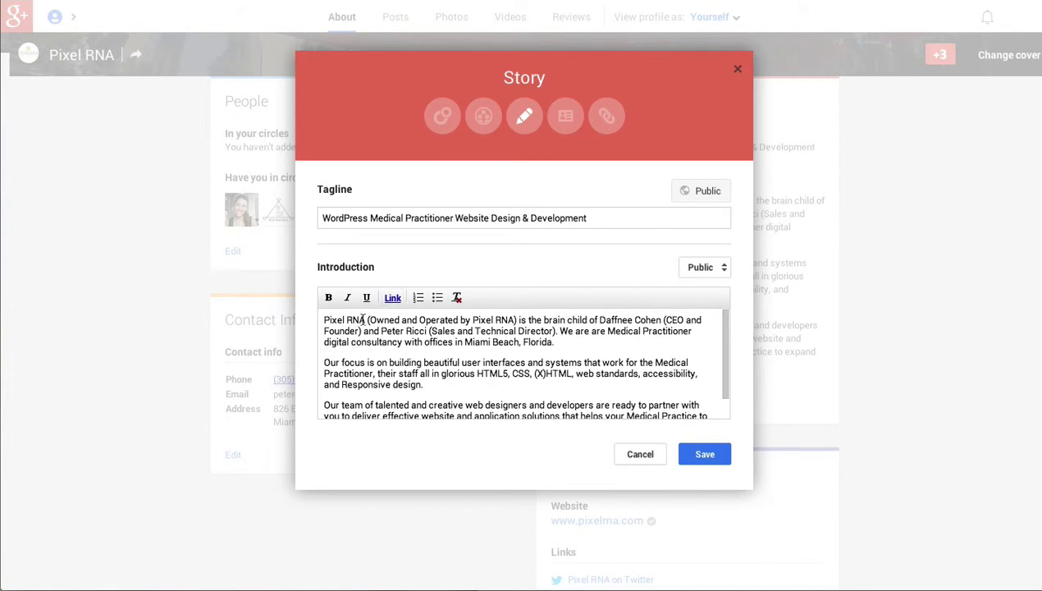
pyautogui.moveTo(363, 320); pyautogui.dragTo(298, 319)
pyautogui.click(392, 297)
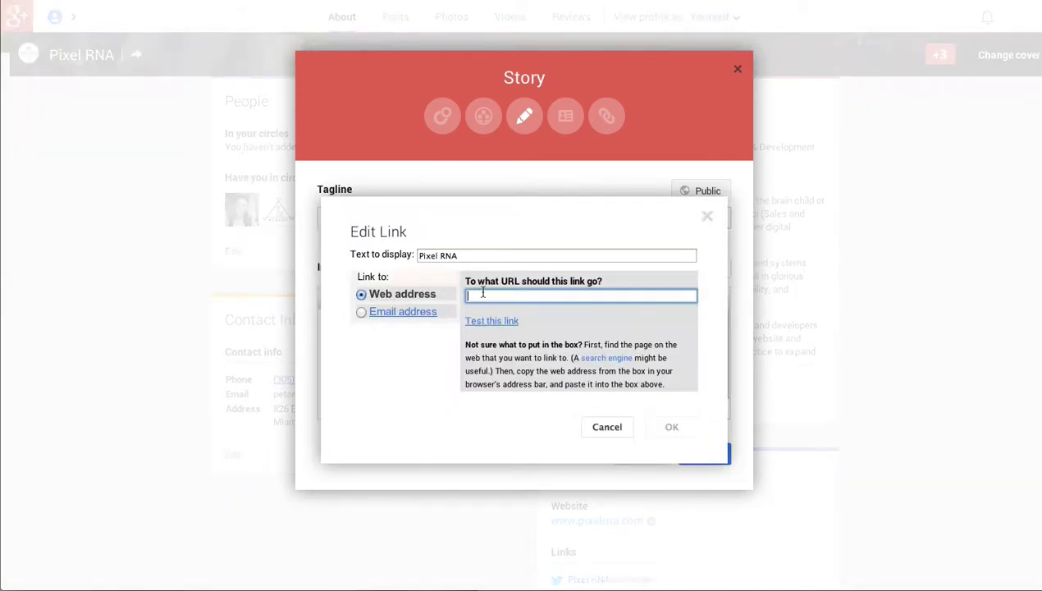
pyautogui.write('http://pixelrna.com')
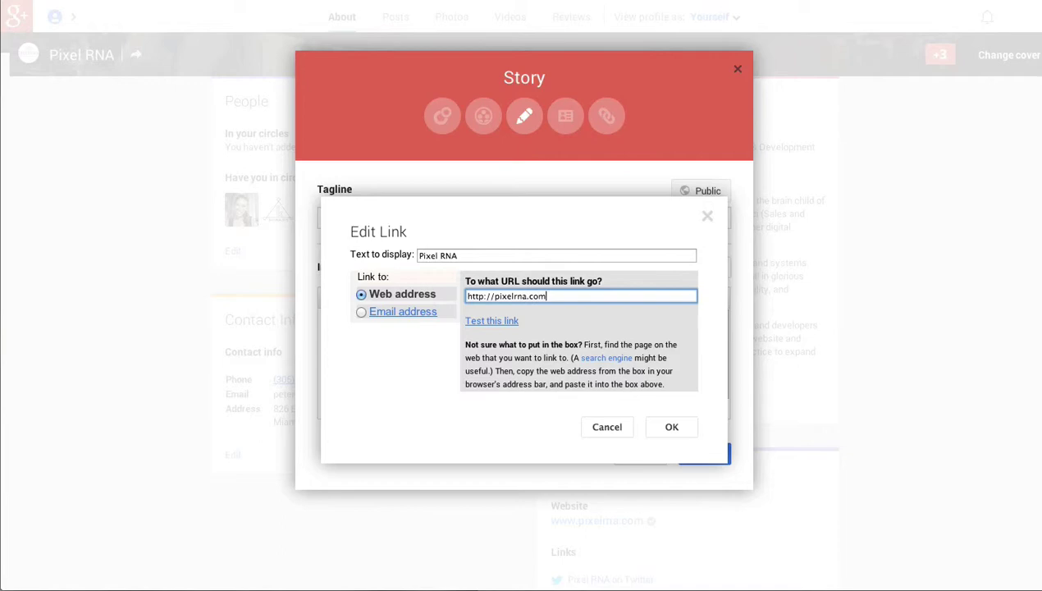
pyautogui.rightClick(655, 422)
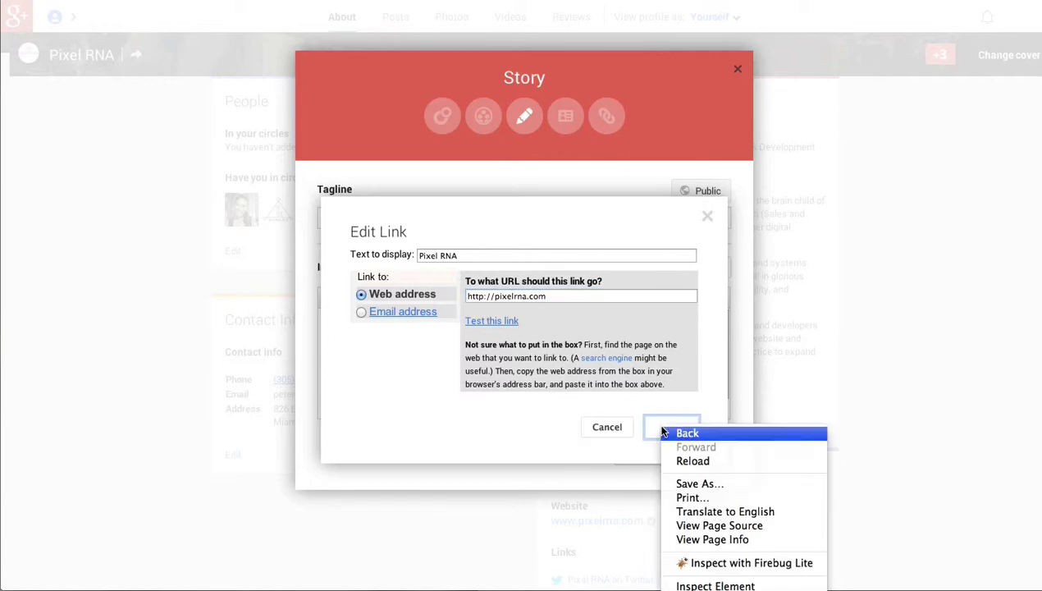
pyautogui.click(653, 425)
pyautogui.click(657, 423)
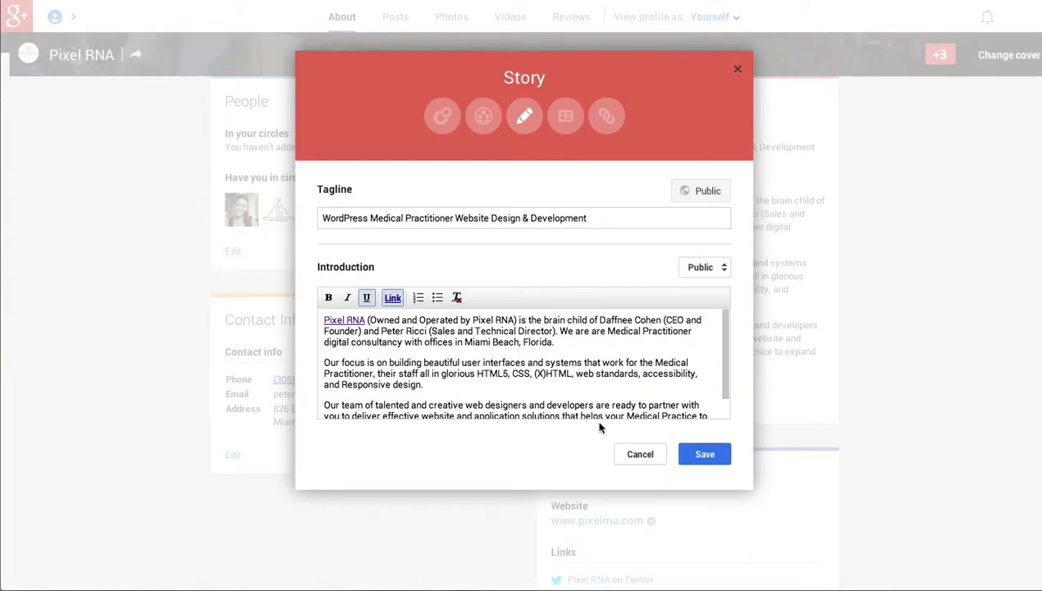
pyautogui.click(695, 453)
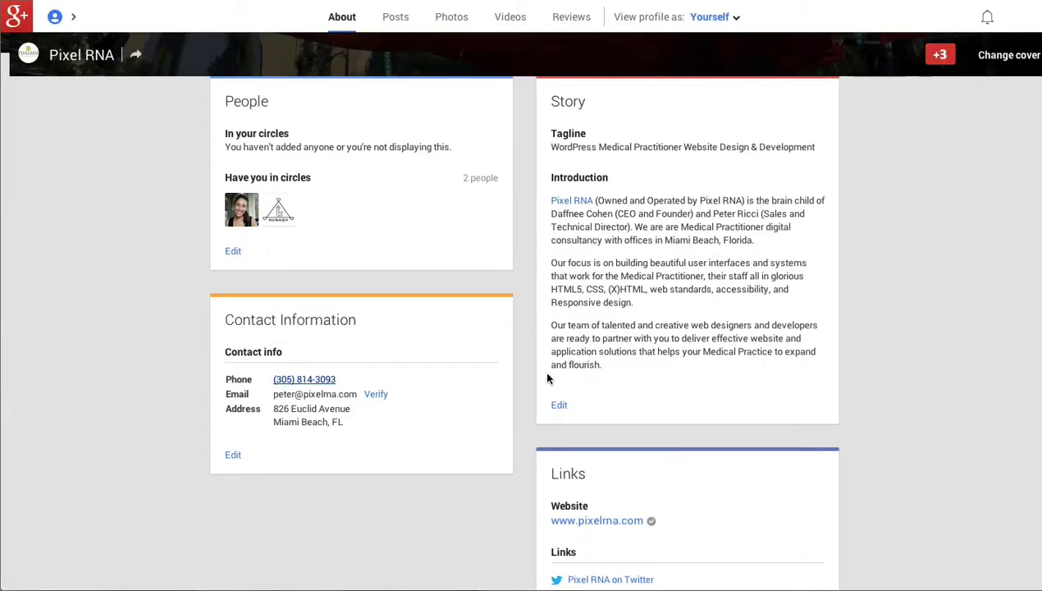
# Reopen Contact Information, check the contact type list, and save it unchanged.
pyautogui.scroll(-2, 513, 411)
pyautogui.scroll(2, 512, 411)
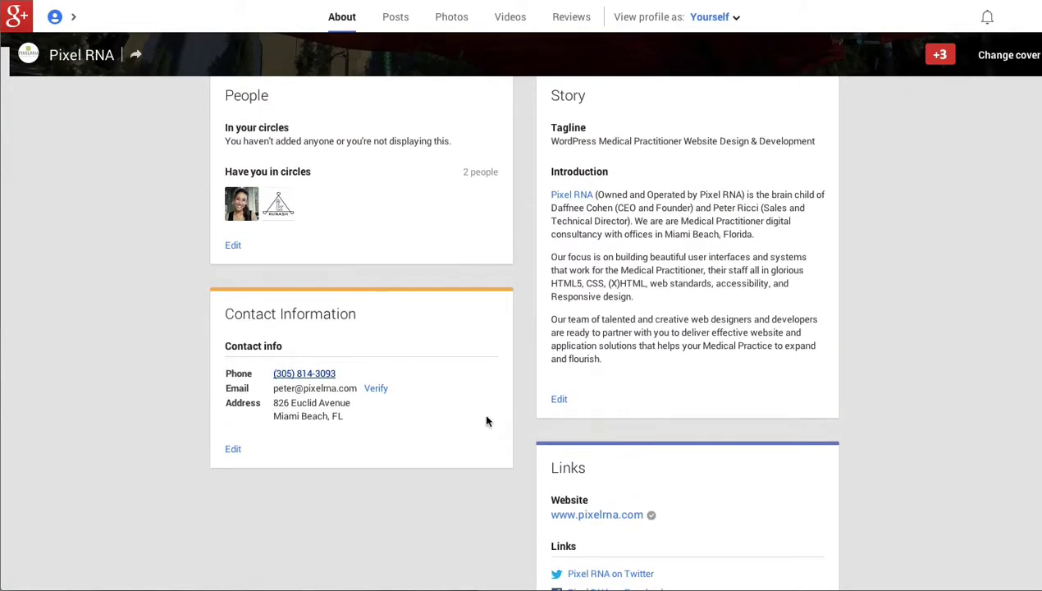
pyautogui.click(233, 450)
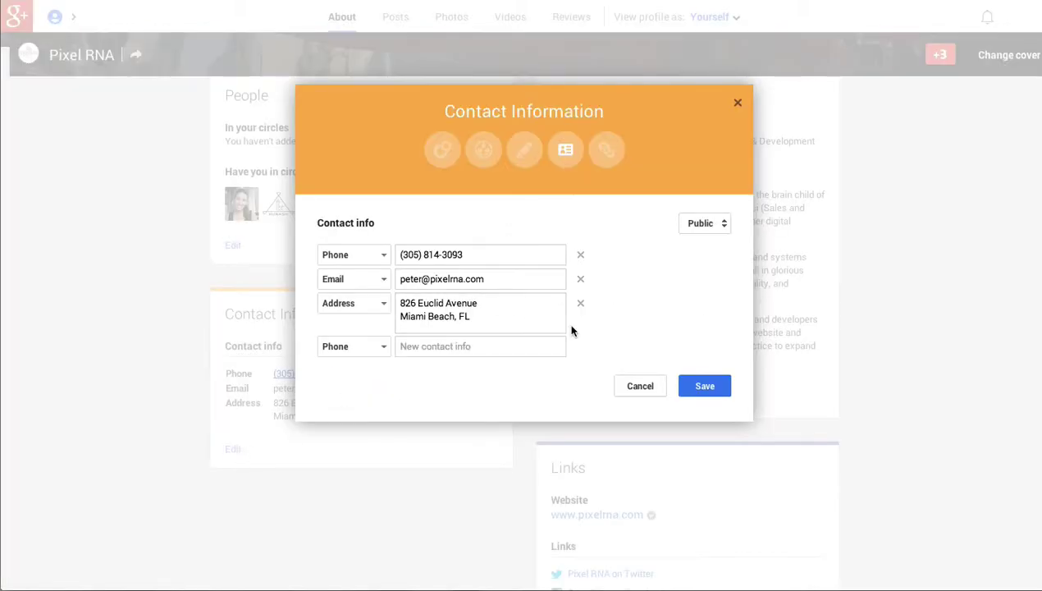
pyautogui.click(345, 348)
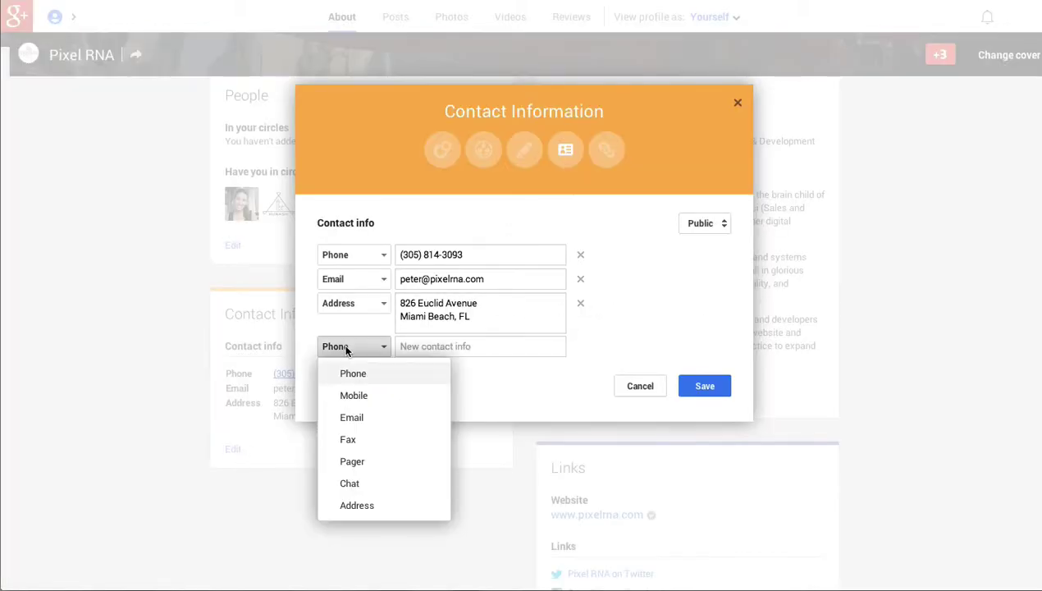
pyautogui.click(488, 401)
pyautogui.click(703, 389)
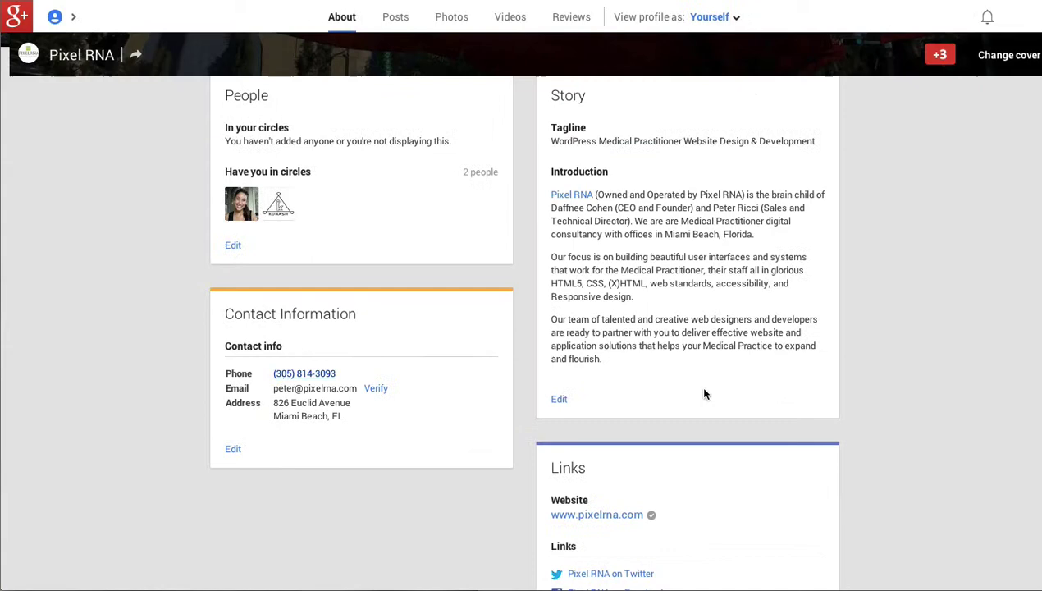
# Save the People settings with both circle lists kept publicly visible.
pyautogui.click(233, 245)
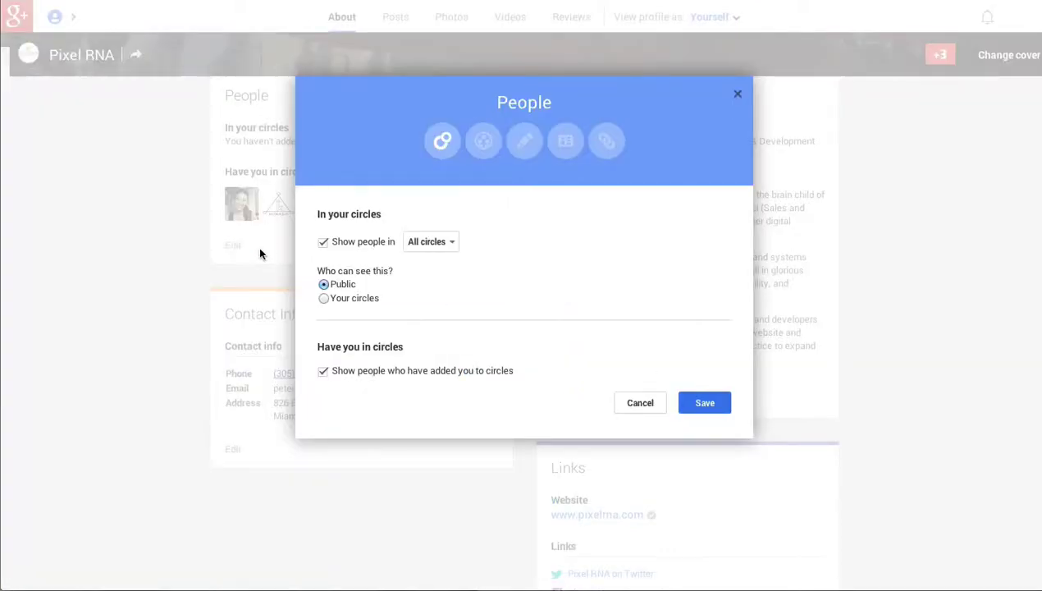
pyautogui.click(693, 402)
pyautogui.scroll(-2, 616, 484)
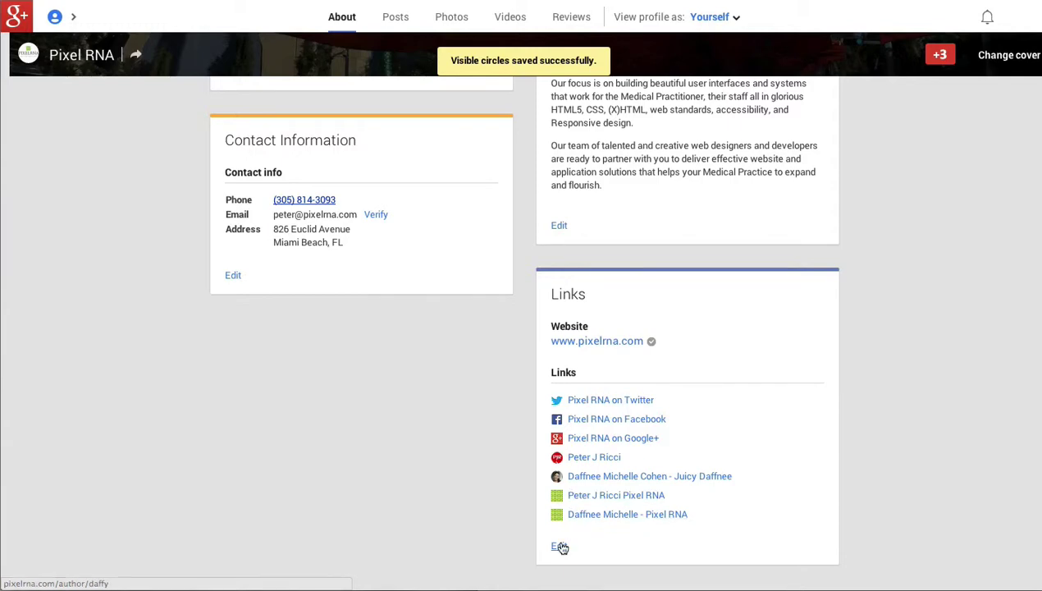
# Edit the last custom link's pixelrna.com author-page address in the Links dialog and save.
pyautogui.click(559, 547)
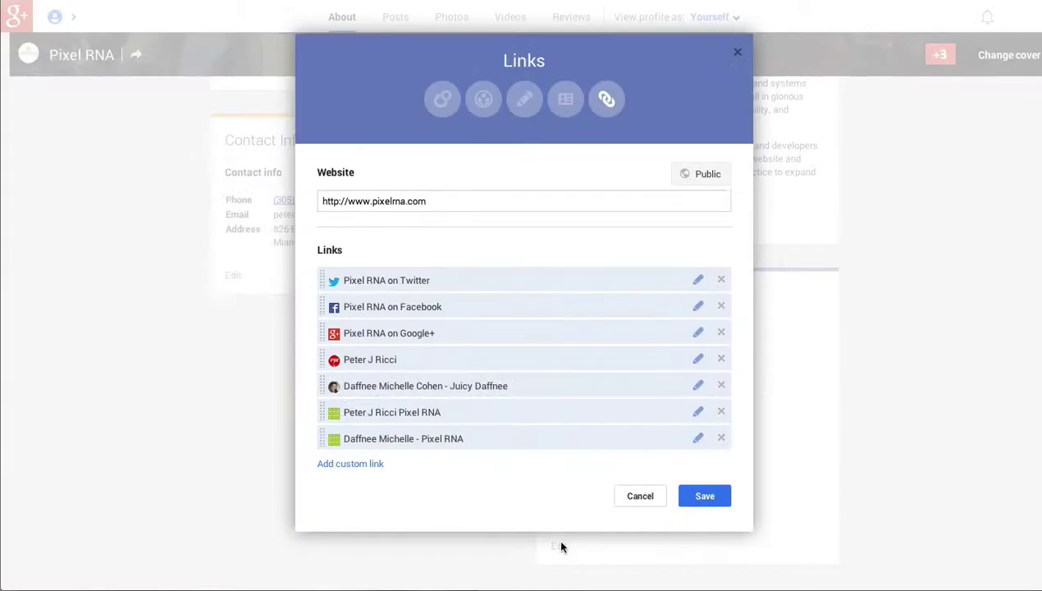
pyautogui.click(697, 438)
pyautogui.click(428, 457)
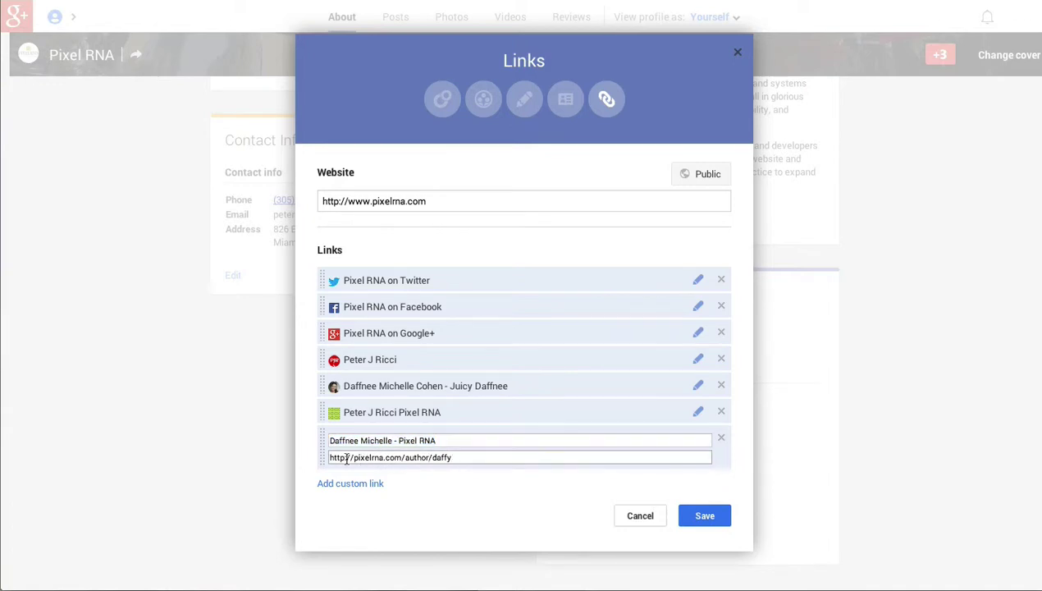
pyautogui.moveTo(327, 458); pyautogui.dragTo(433, 457)
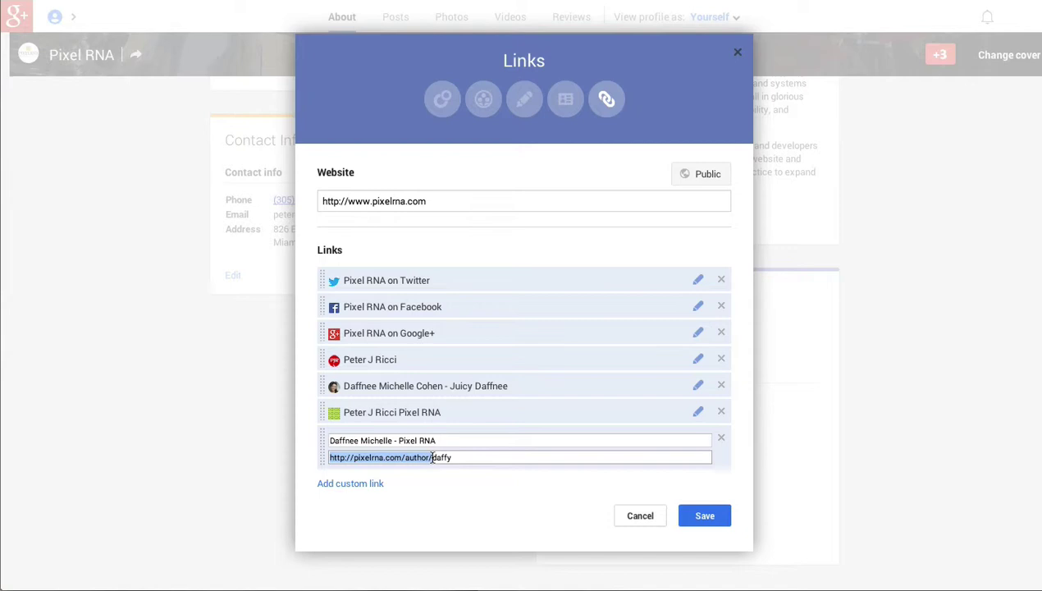
pyautogui.click(465, 458)
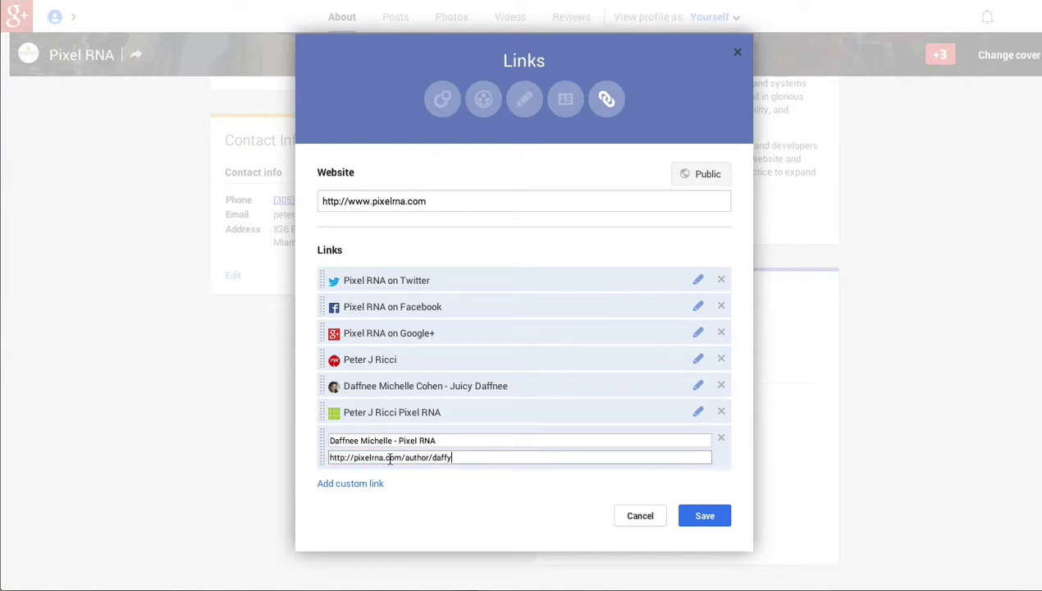
pyautogui.moveTo(432, 457); pyautogui.dragTo(302, 456)
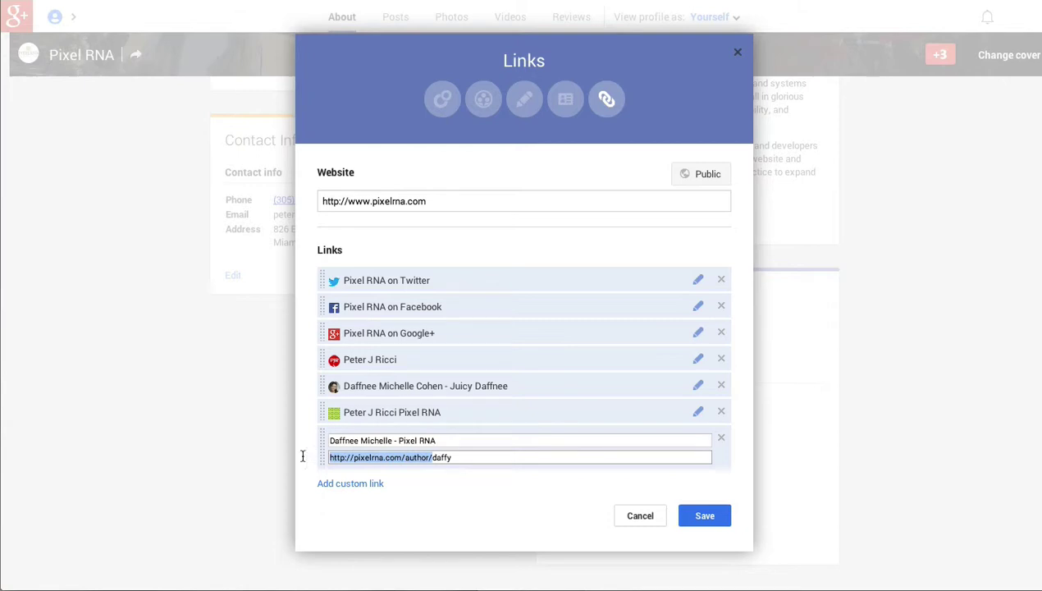
pyautogui.click(374, 457)
pyautogui.click(699, 515)
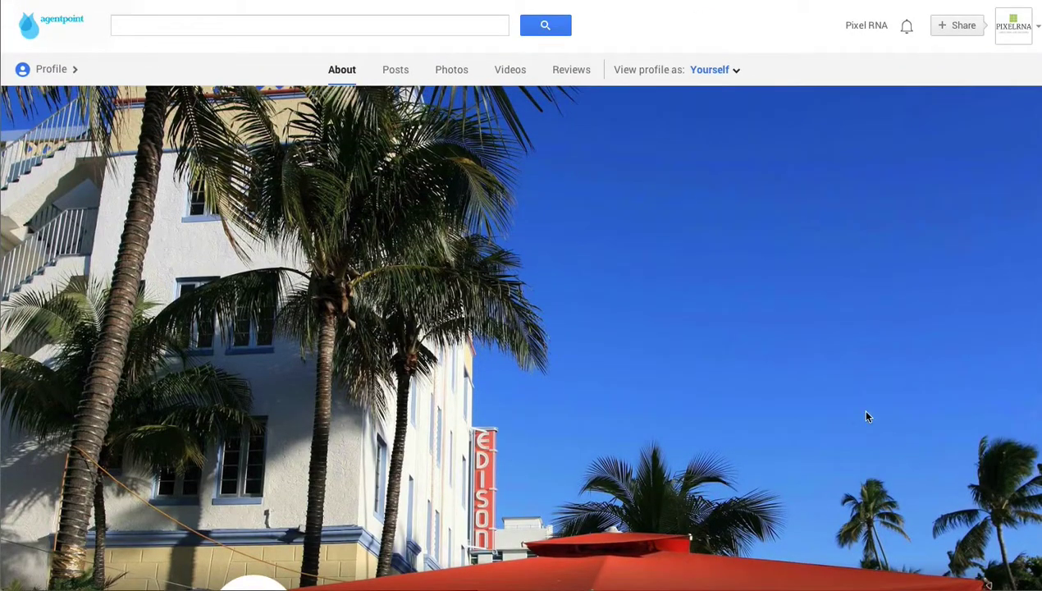
# On the Posts tab, start a link post with the text 'Pixel RNA Medical Practitioner Web site Design'.
pyautogui.scroll(-1, 447, 107)
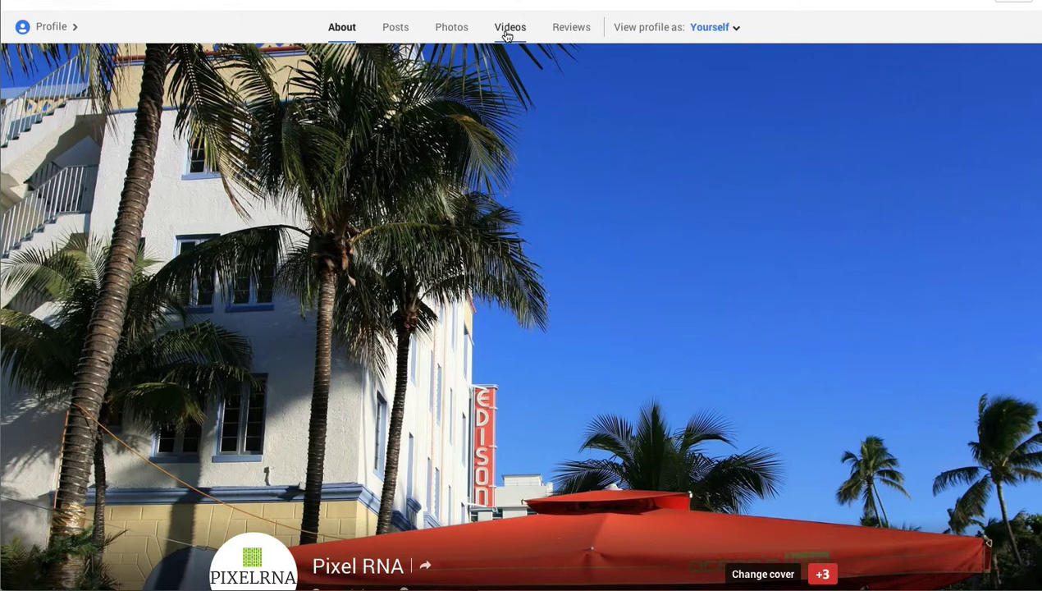
pyautogui.click(389, 30)
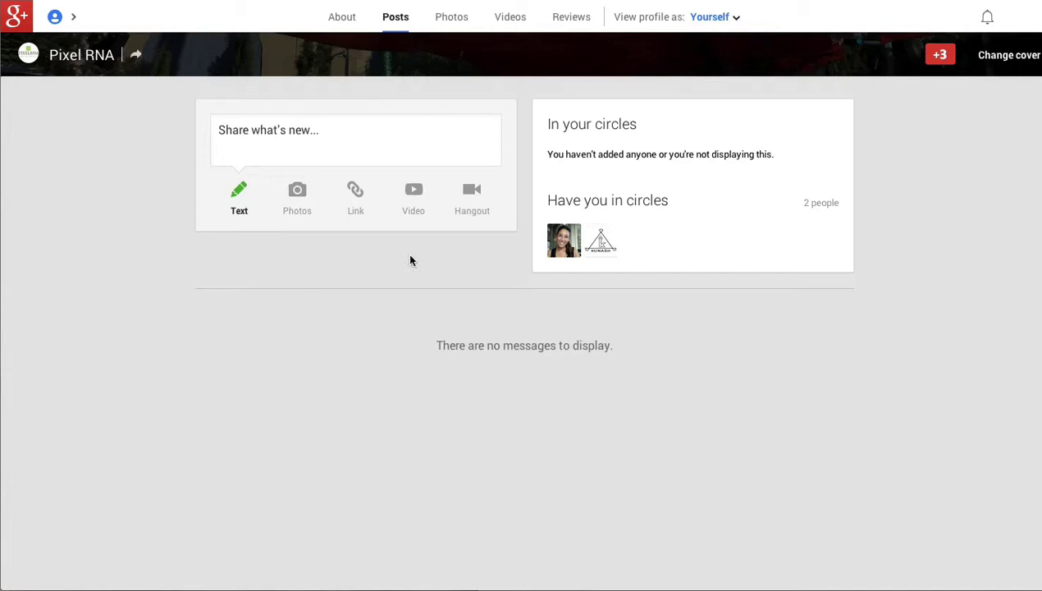
pyautogui.click(357, 199)
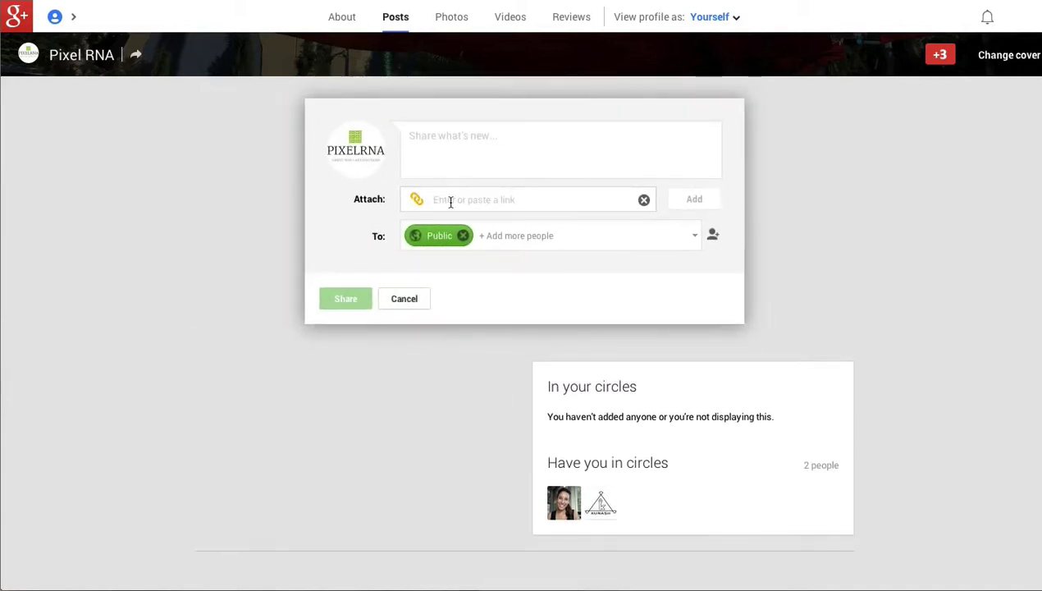
pyautogui.click(440, 135)
pyautogui.write('Pixel')
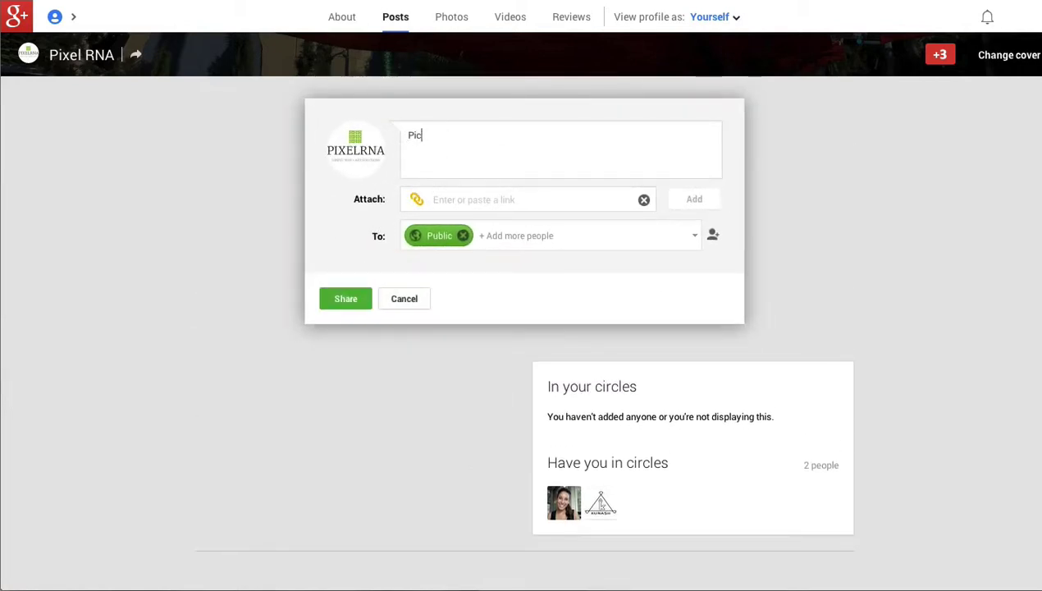
pyautogui.write(' RNA Home')
pyautogui.press('BackSpace')
pyautogui.press('BackSpace')
pyautogui.press('BackSpace')
pyautogui.press('BackSpace')
pyautogui.write('Medical Pra')
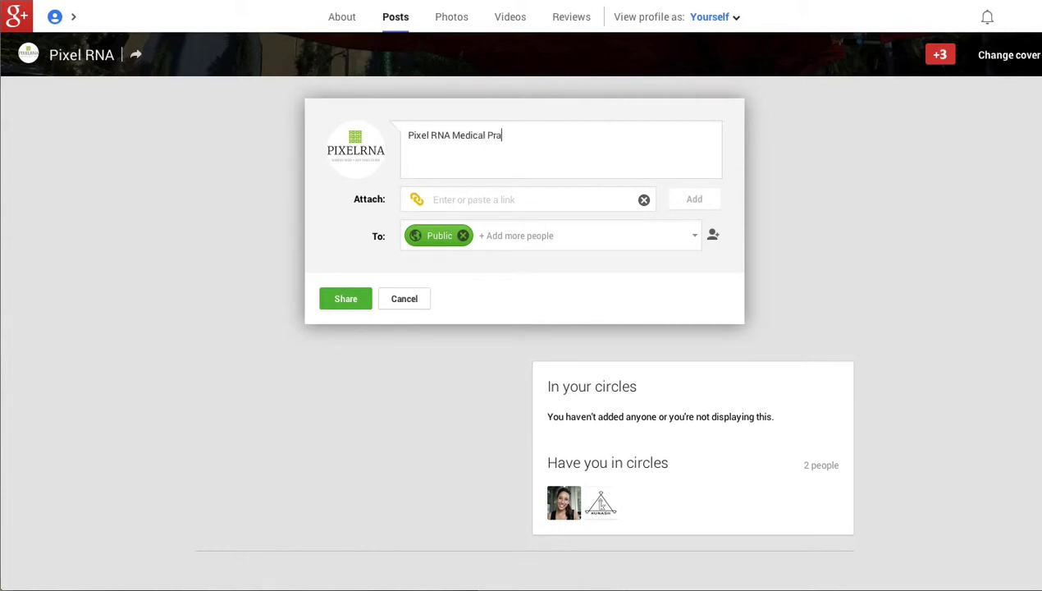
pyautogui.write('ctitioner Web site Design')
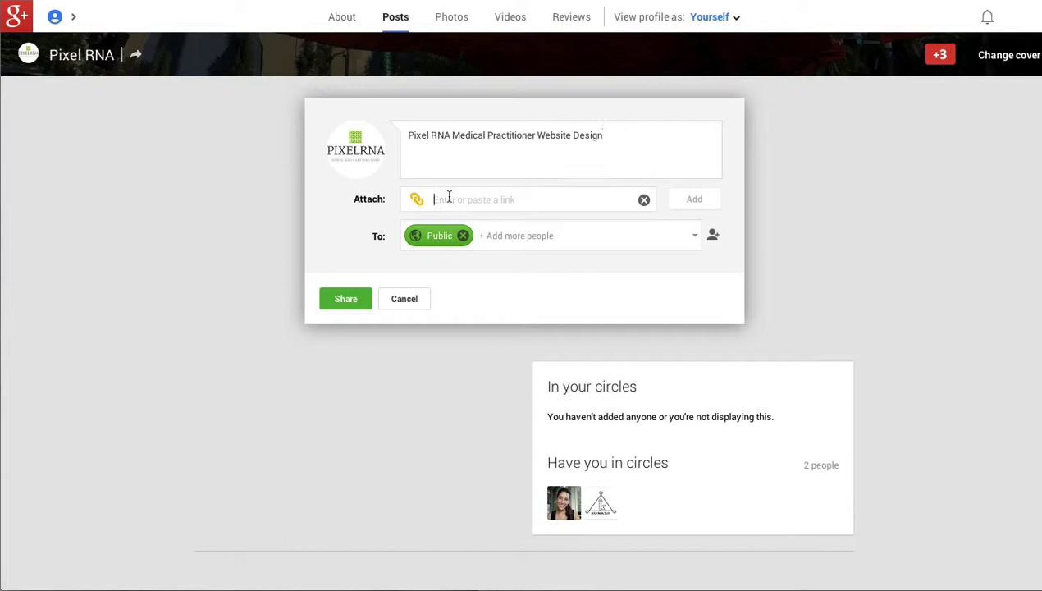
# Attach the pixelrna.com address to the post and load its link preview.
pyautogui.click(448, 196)
pyautogui.write('http:/')
pyautogui.write('/piz')
pyautogui.write('elrna.com')
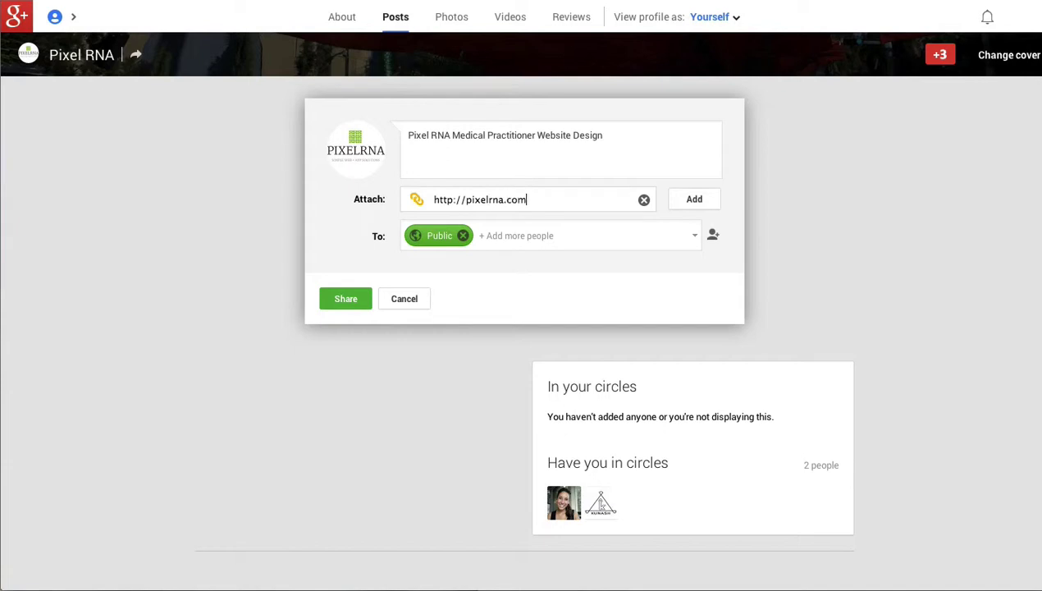
pyautogui.click(681, 202)
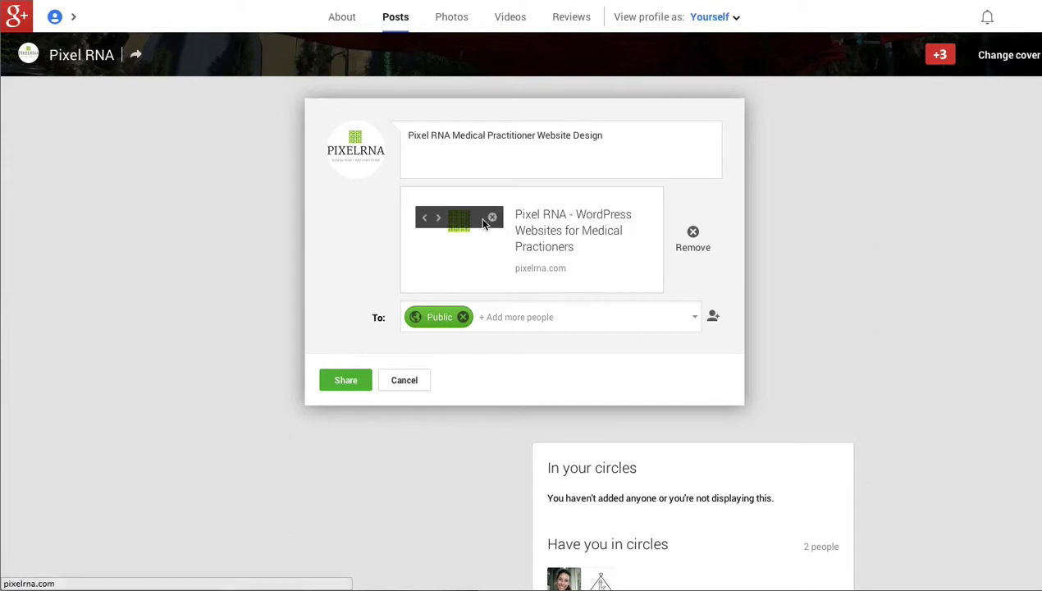
# Cycle through the preview thumbnails and settle on the website screenshot.
pyautogui.click(439, 220)
pyautogui.click(424, 218)
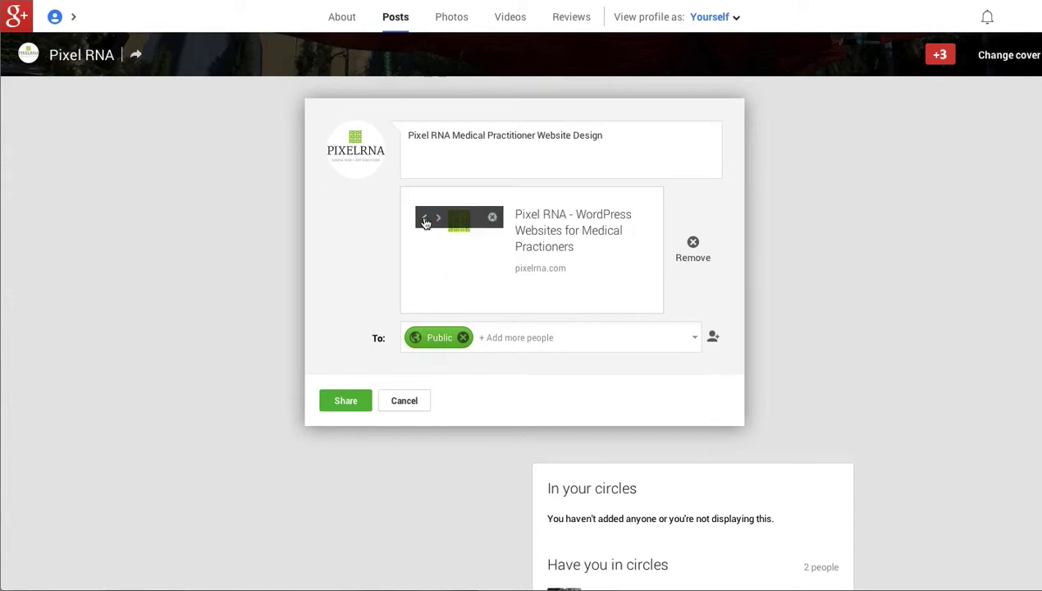
pyautogui.click(438, 219)
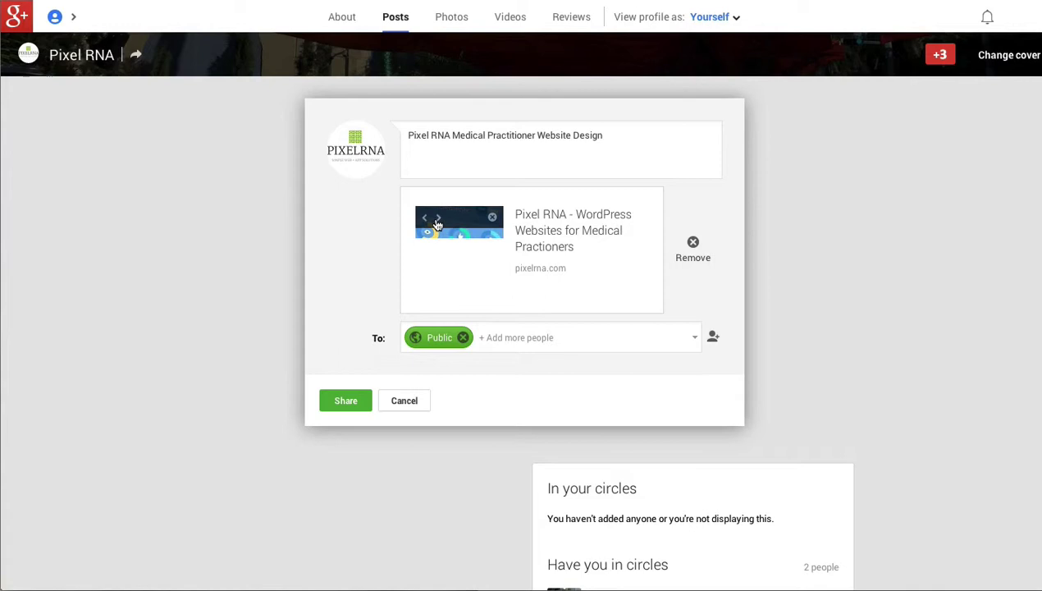
pyautogui.click(437, 219)
pyautogui.click(438, 219)
pyautogui.click(438, 219)
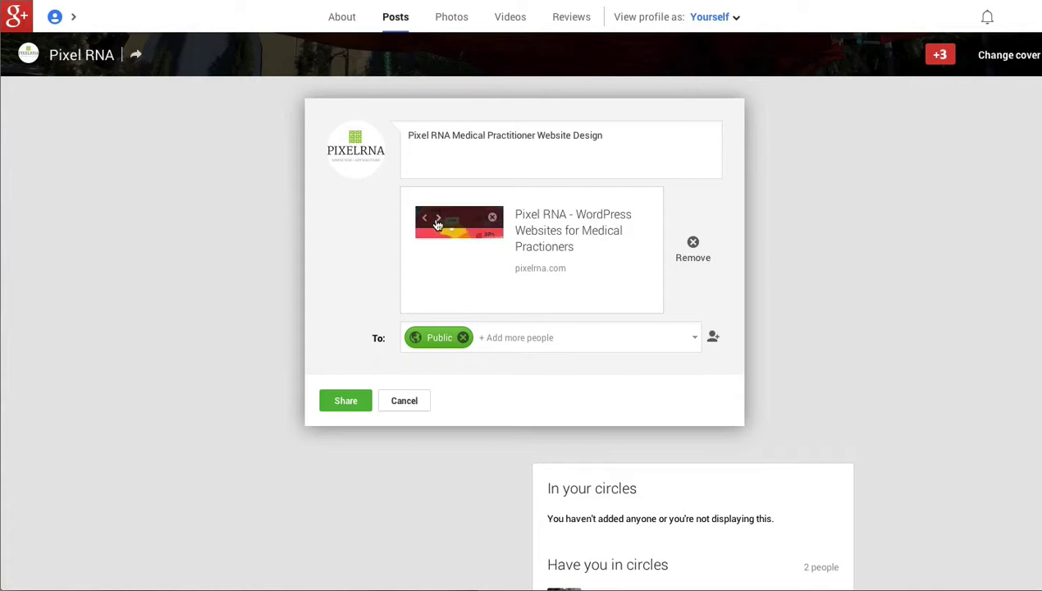
pyautogui.click(421, 220)
pyautogui.click(421, 220)
pyautogui.click(422, 219)
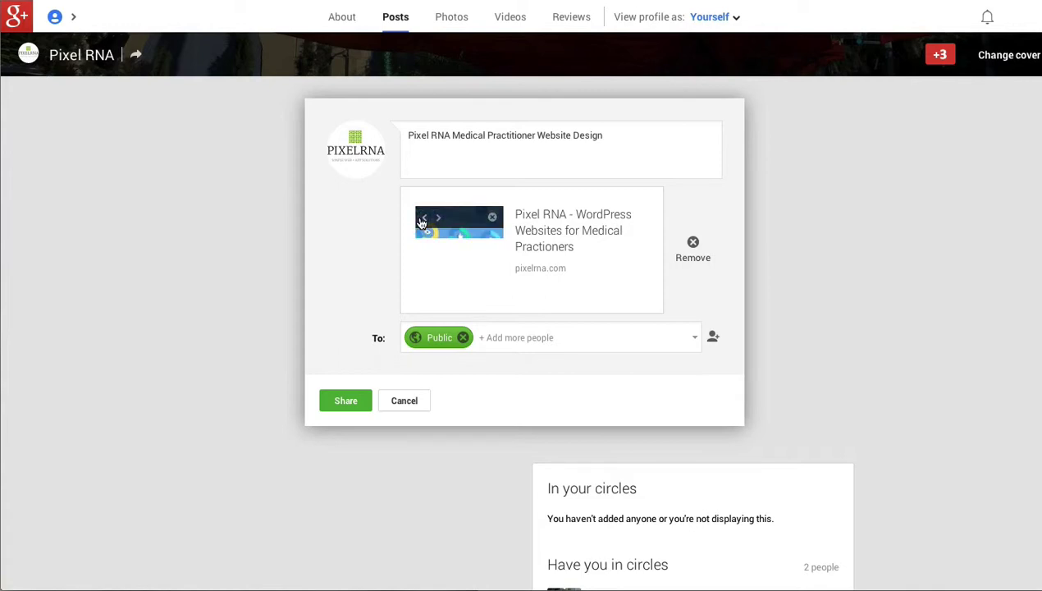
pyautogui.click(422, 219)
pyautogui.click(422, 219)
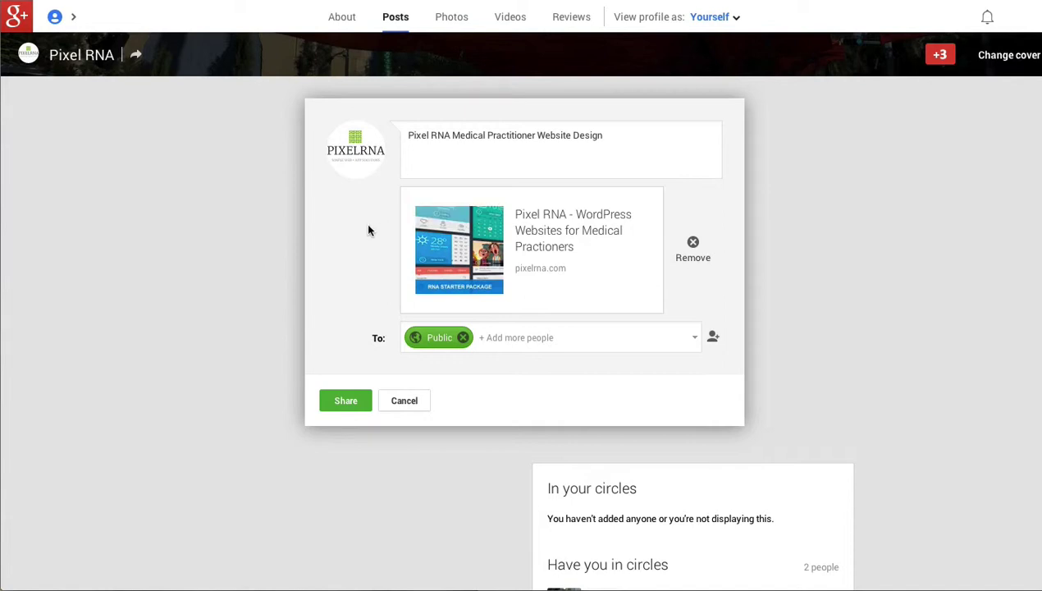
# Share the link post publicly, then paste a URL into a trial draft and discard it.
pyautogui.click(353, 401)
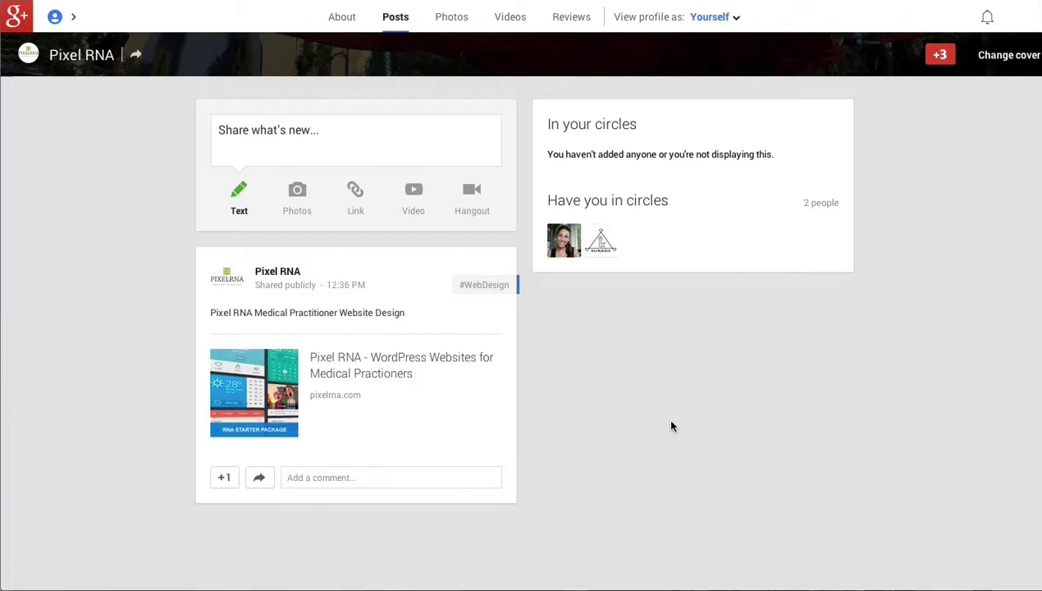
pyautogui.click(242, 131)
pyautogui.rightClick(420, 140)
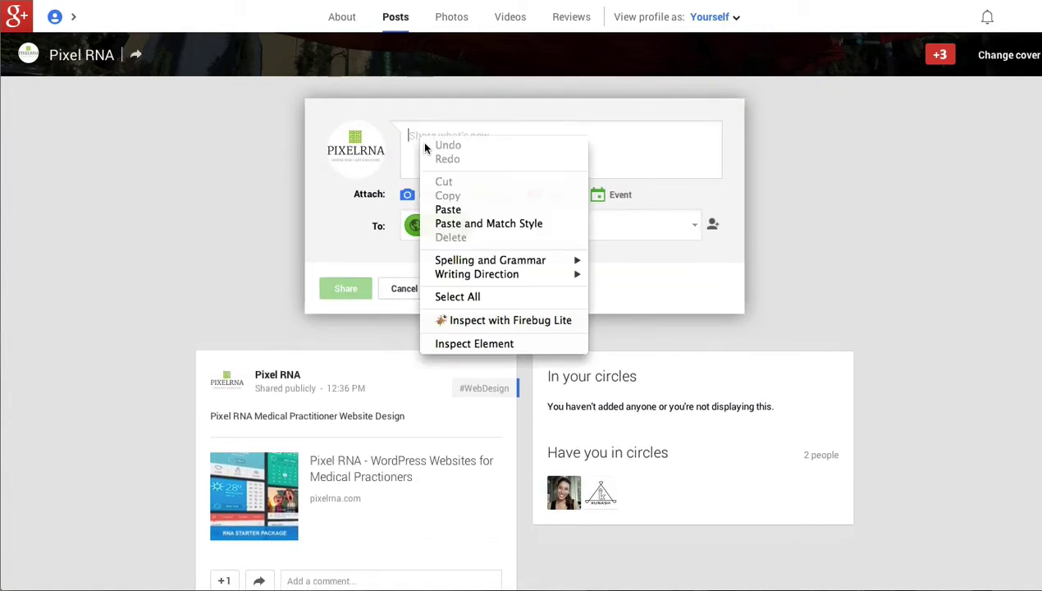
pyautogui.click(442, 207)
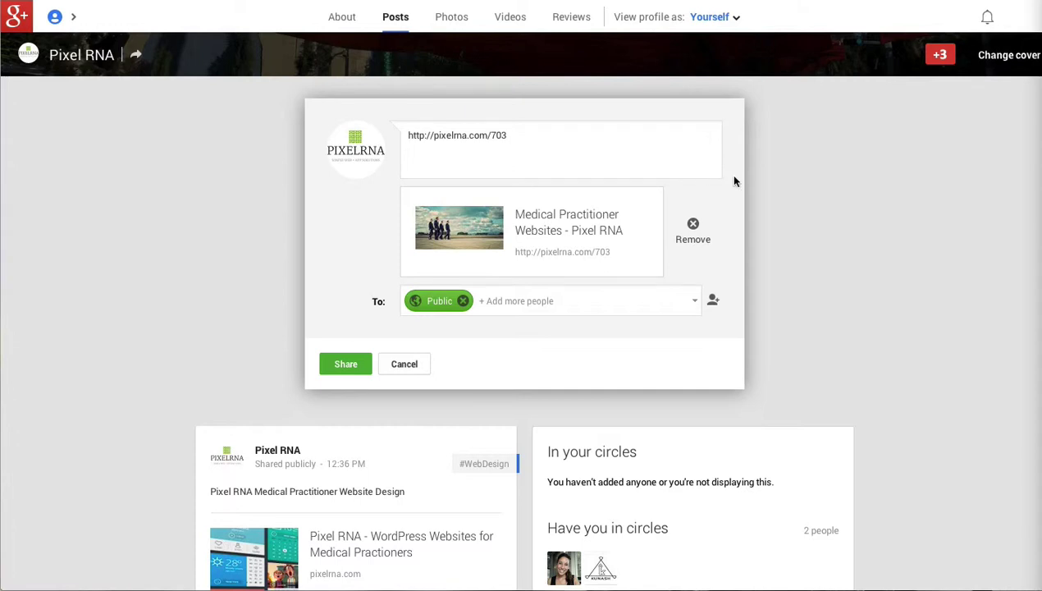
pyautogui.click(405, 363)
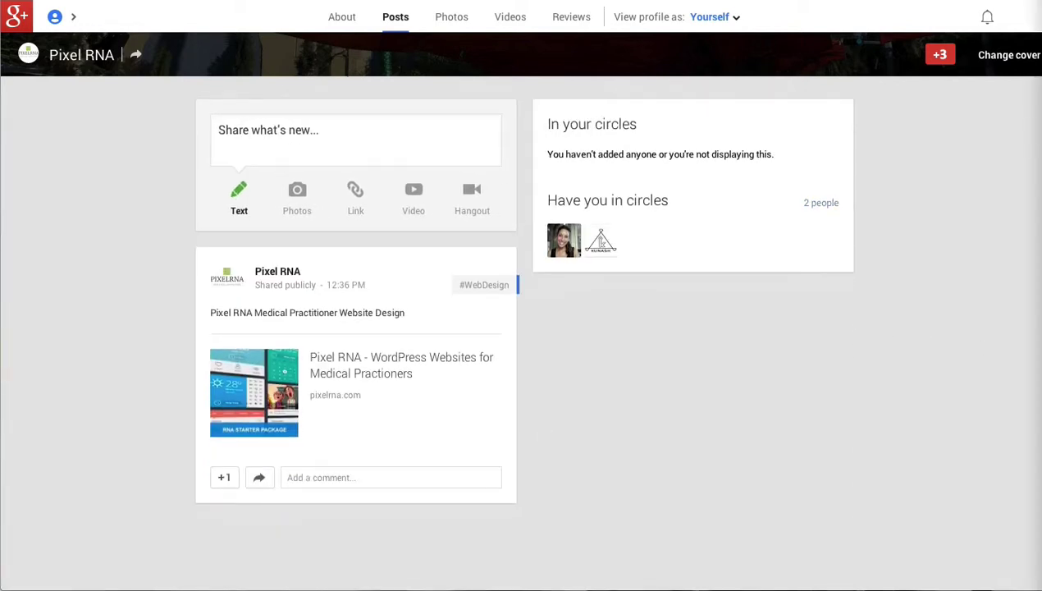
# Paste the medical practitioner websites article link, replace the text with 'Medical Practitioner Websites', and change the thumbnail.
pyautogui.click(346, 138)
pyautogui.write('http://pixelrna.com/2011/03/22/medical-practitioner-websites/')
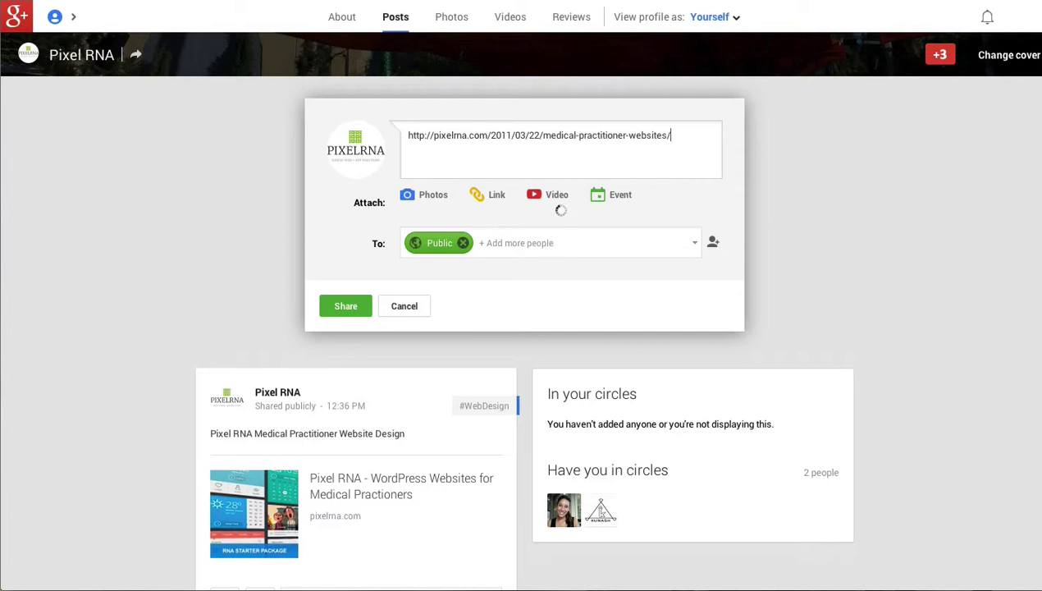
pyautogui.doubleClick(476, 136)
pyautogui.tripleClick(473, 138)
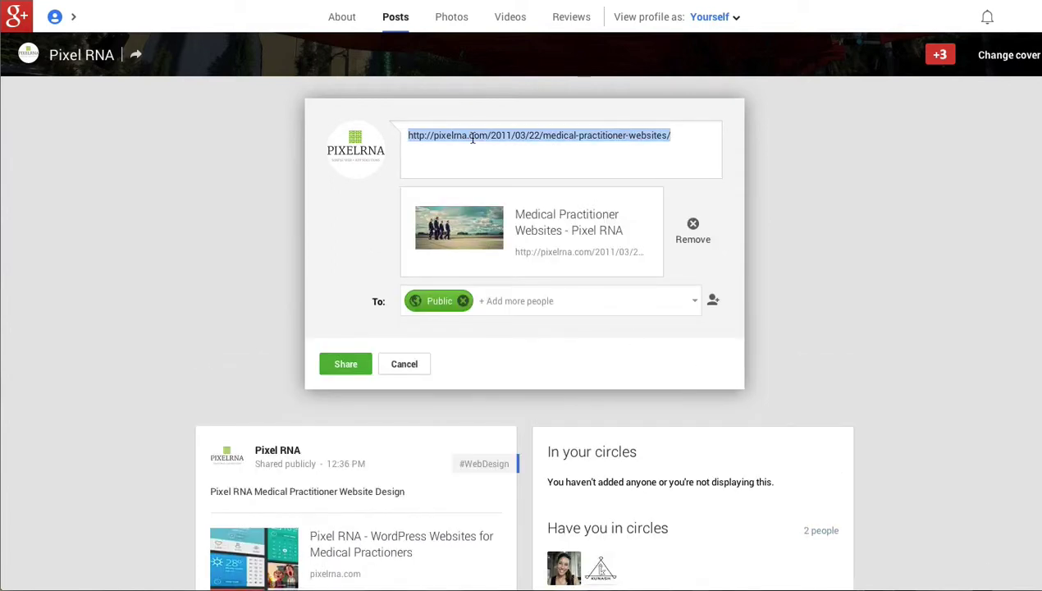
pyautogui.write('Medical Practitioner Websites')
pyautogui.moveTo(441, 224)
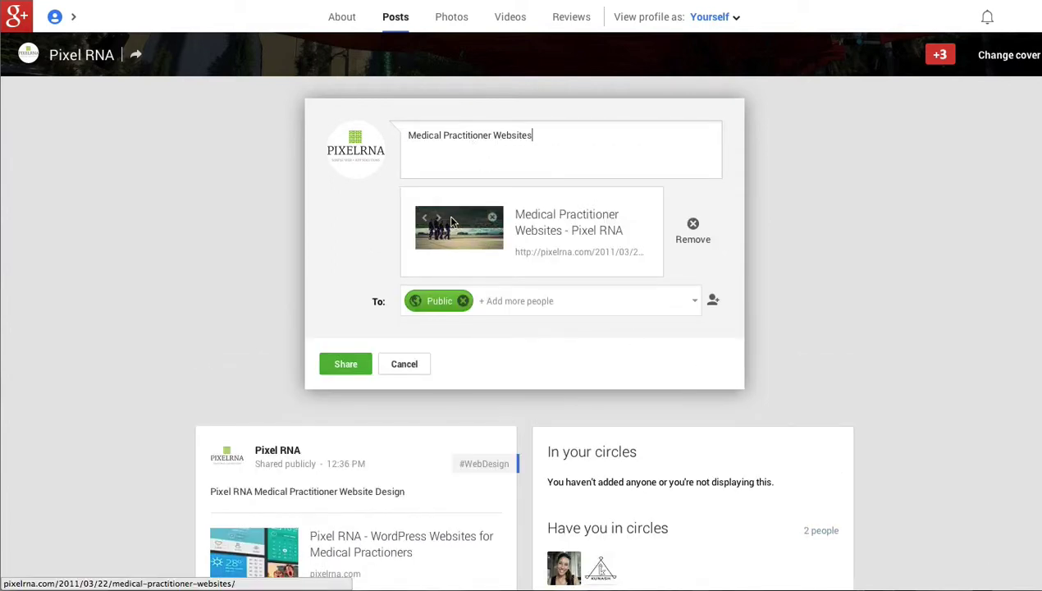
pyautogui.click(423, 218)
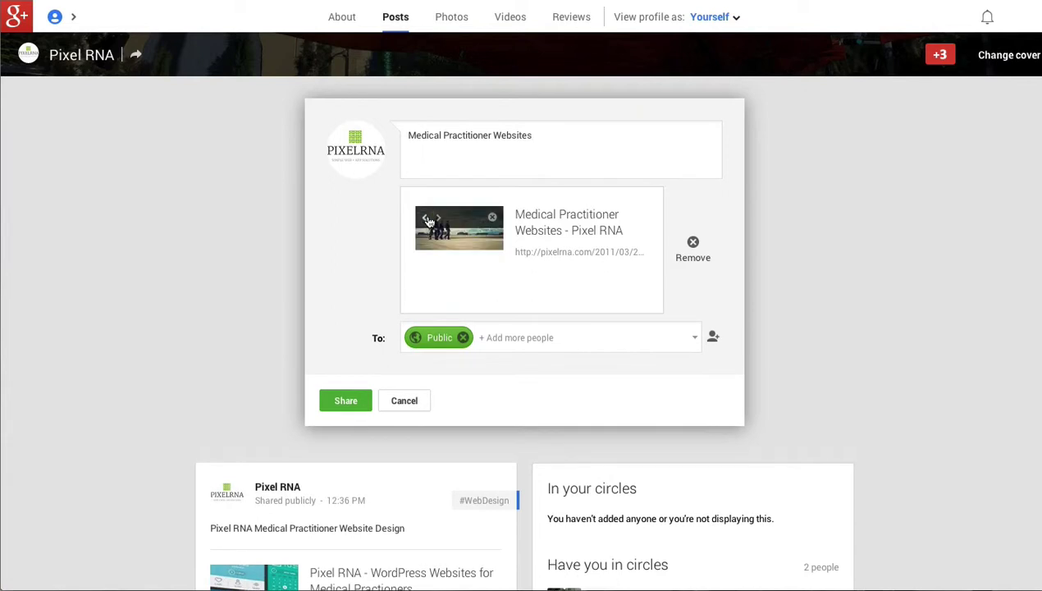
# Append the #webdesign hashtag to the caption and share the post publicly.
pyautogui.tripleClick(448, 135)
pyautogui.click(541, 136)
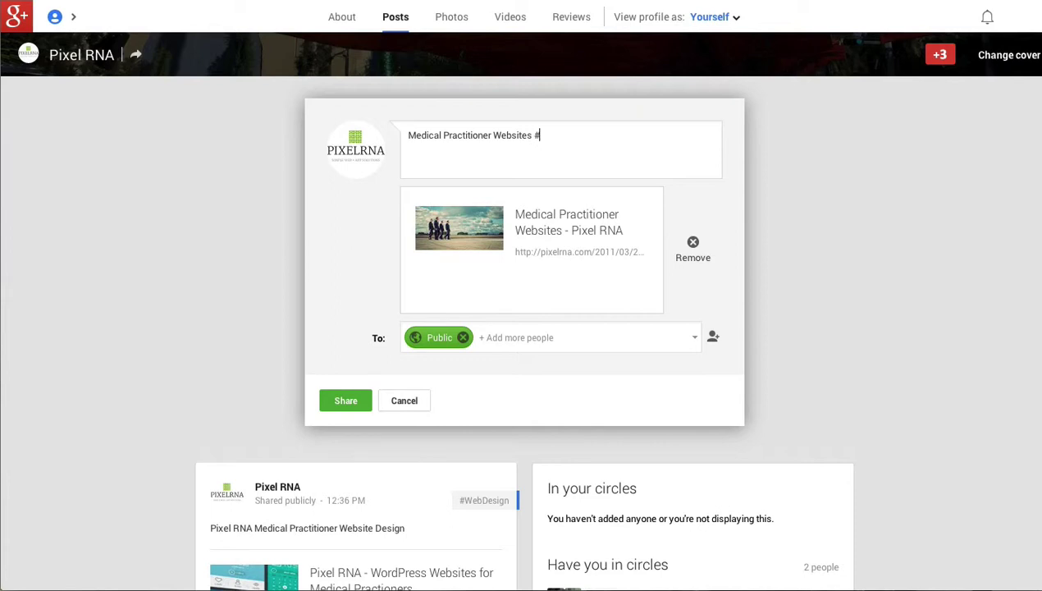
pyautogui.write('#webdesign')
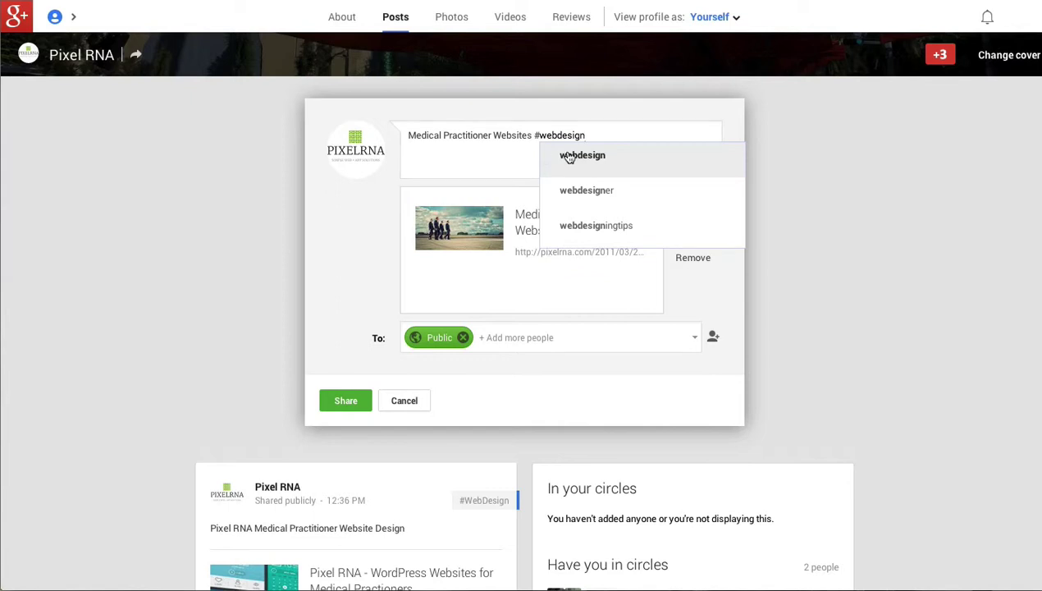
pyautogui.click(569, 156)
pyautogui.click(354, 401)
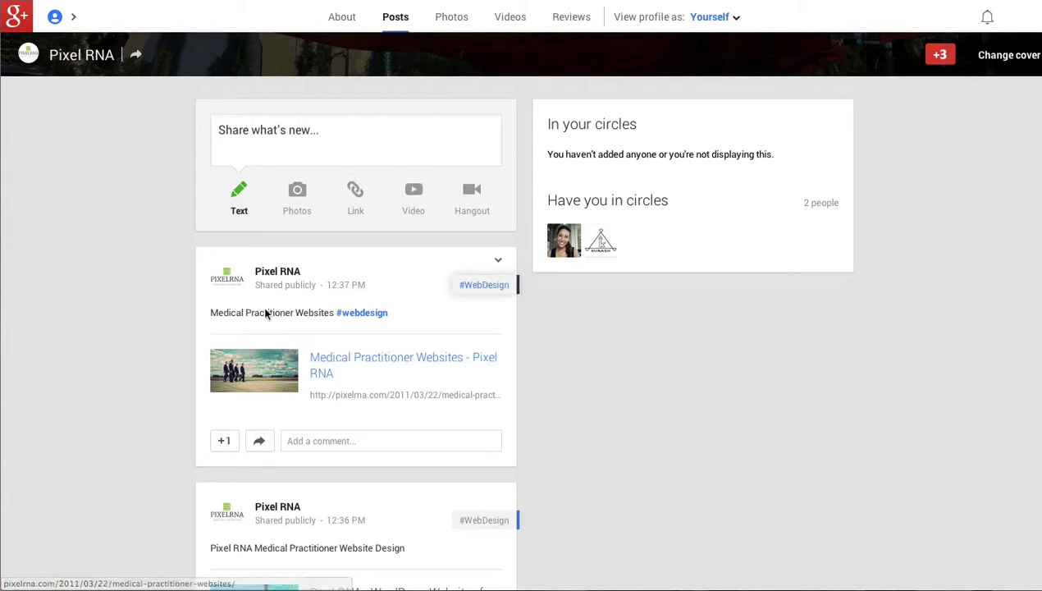
# Paste the Organic Success article link and caption it 'Organic Success For Medical Practitioner Websites'.
pyautogui.click(382, 148)
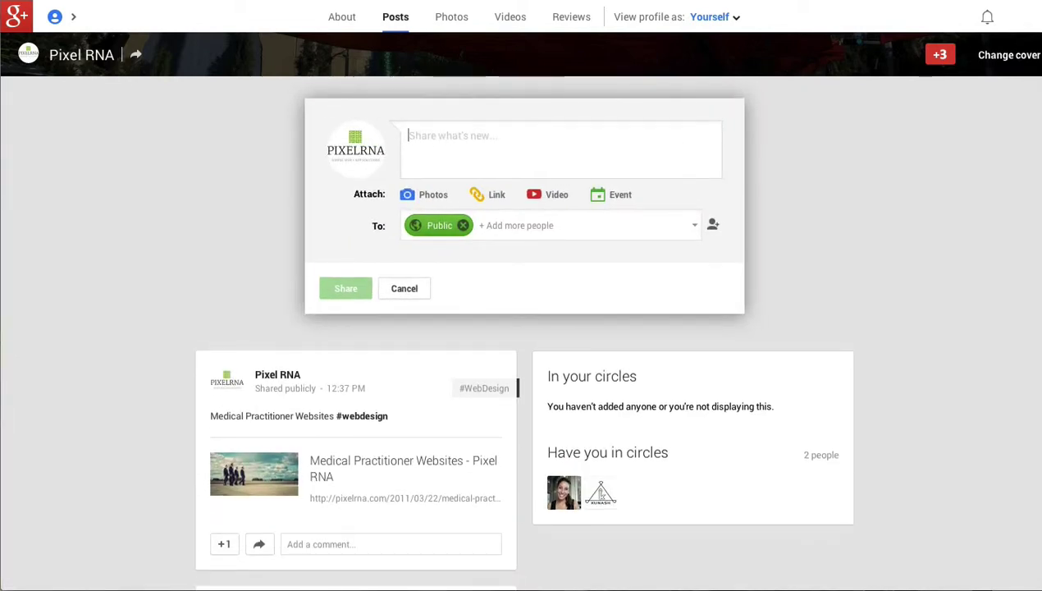
pyautogui.write('http://pixelrna.com/2011/05/13/organic-success-online-with-google-and-wordpress/')
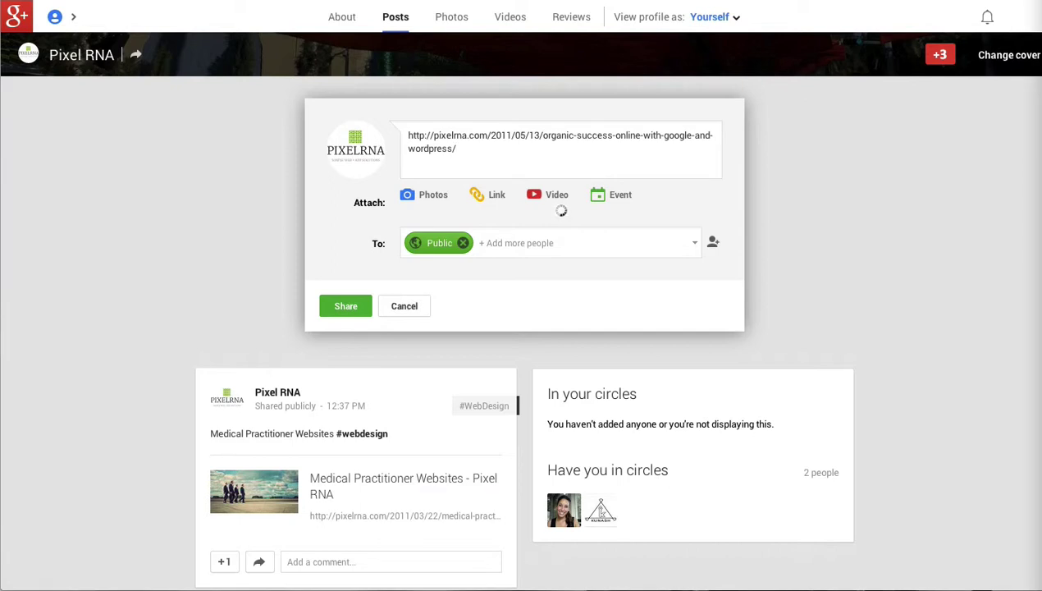
pyautogui.tripleClick(429, 146)
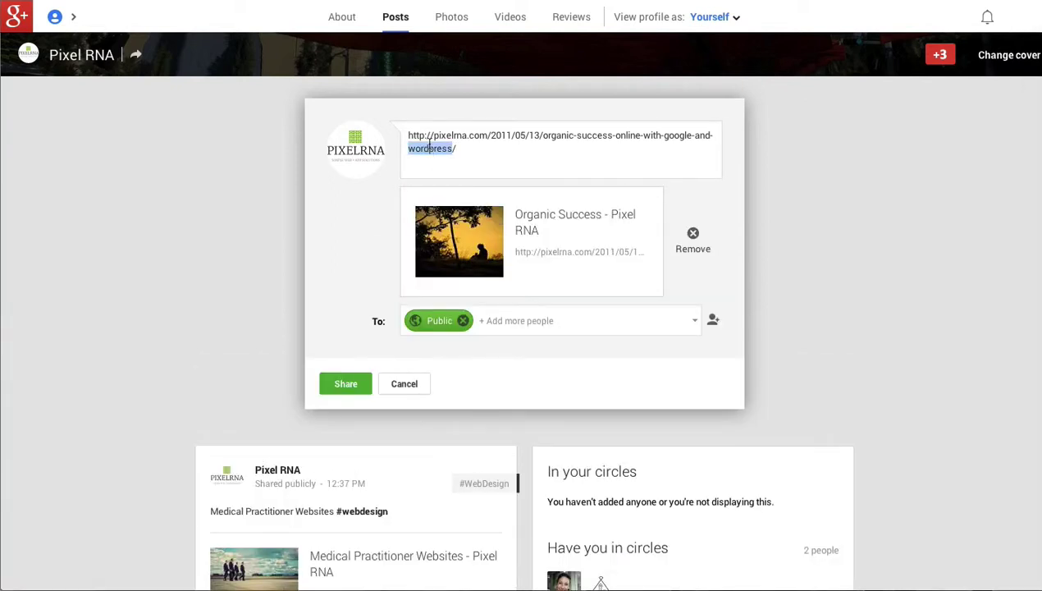
pyautogui.write('Organic Success')
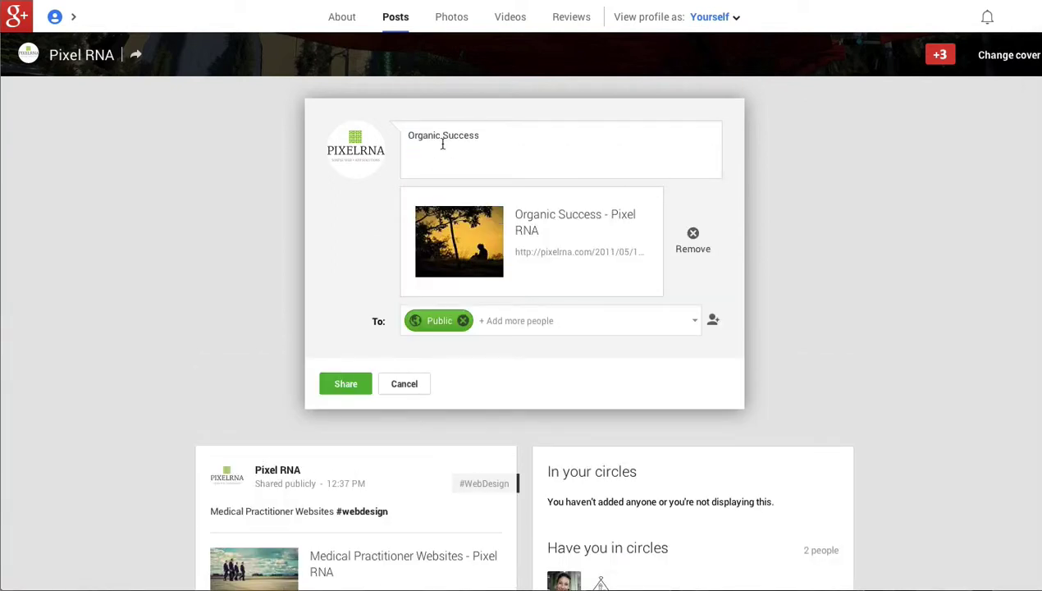
pyautogui.write('For Medical Practitioner Websites')
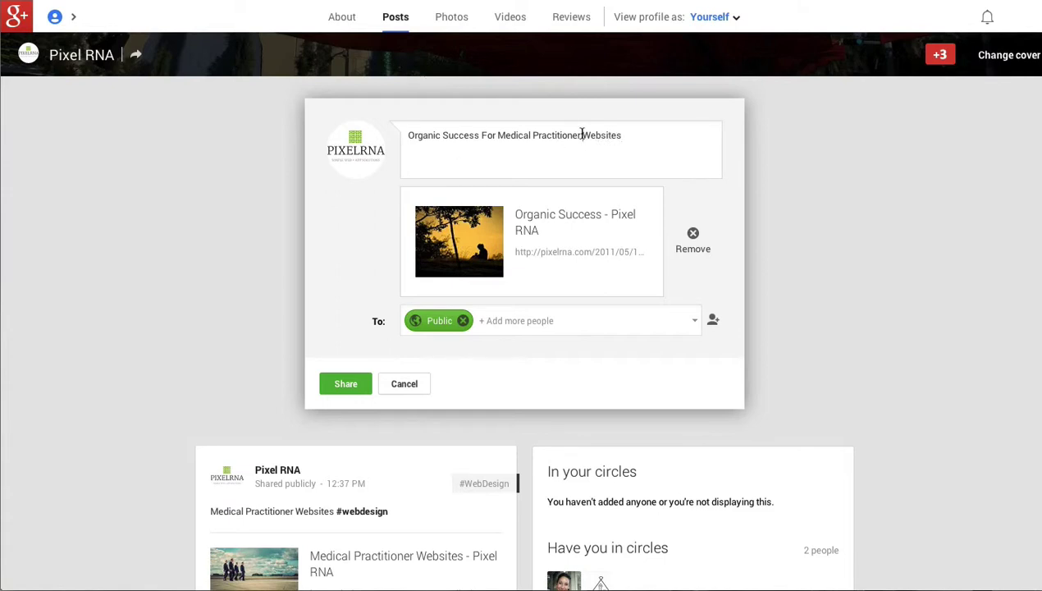
# Add the #MedicalPractitioner hashtag to the caption and share the post publicly.
pyautogui.moveTo(581, 134); pyautogui.dragTo(500, 133)
pyautogui.hotkey('ctrl', 'c')
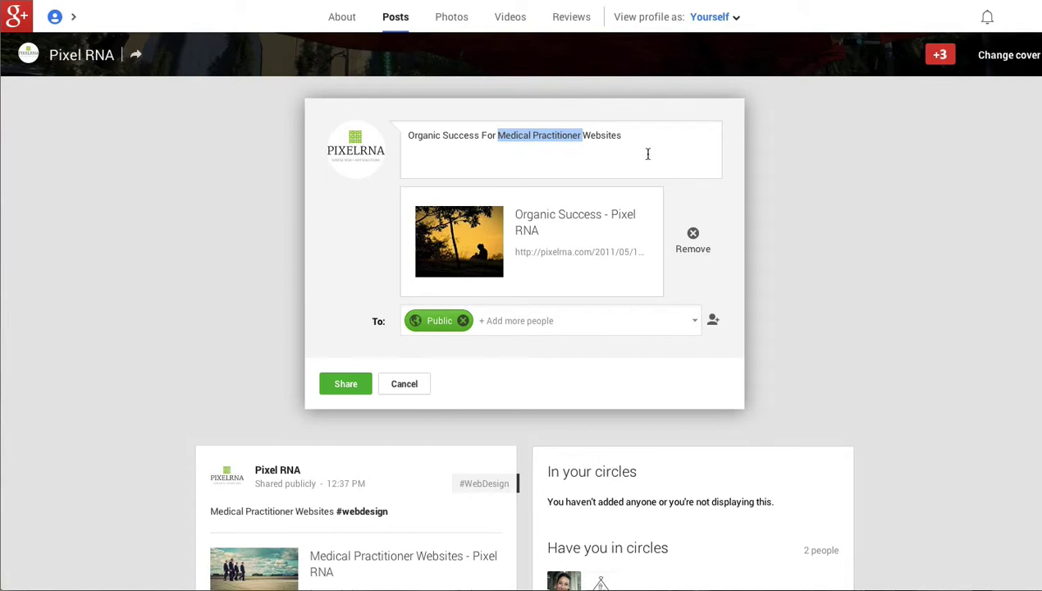
pyautogui.click(654, 135)
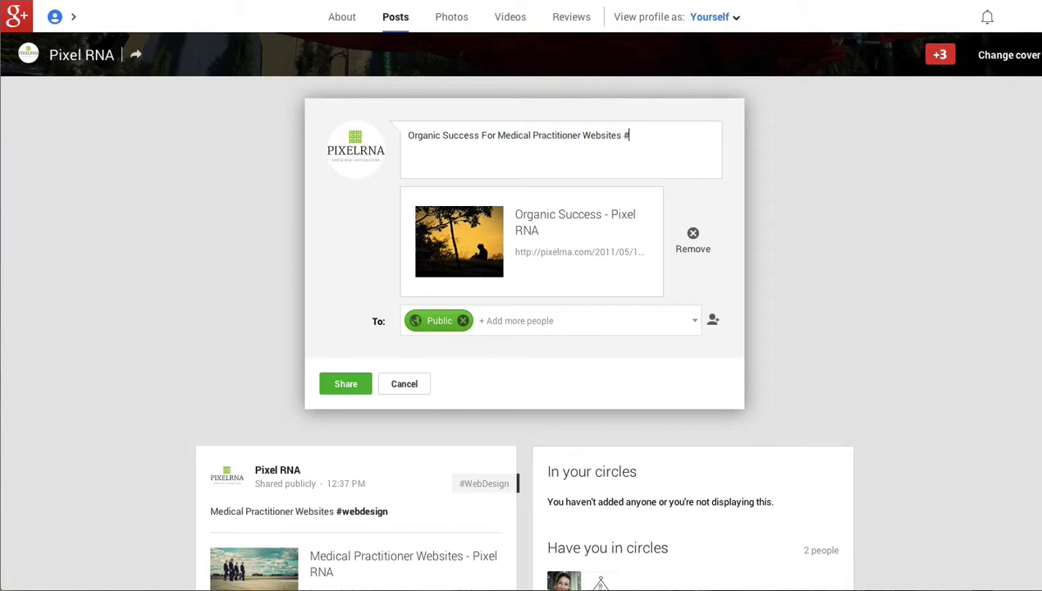
pyautogui.write('#')
pyautogui.hotkey('ctrl', 'v')
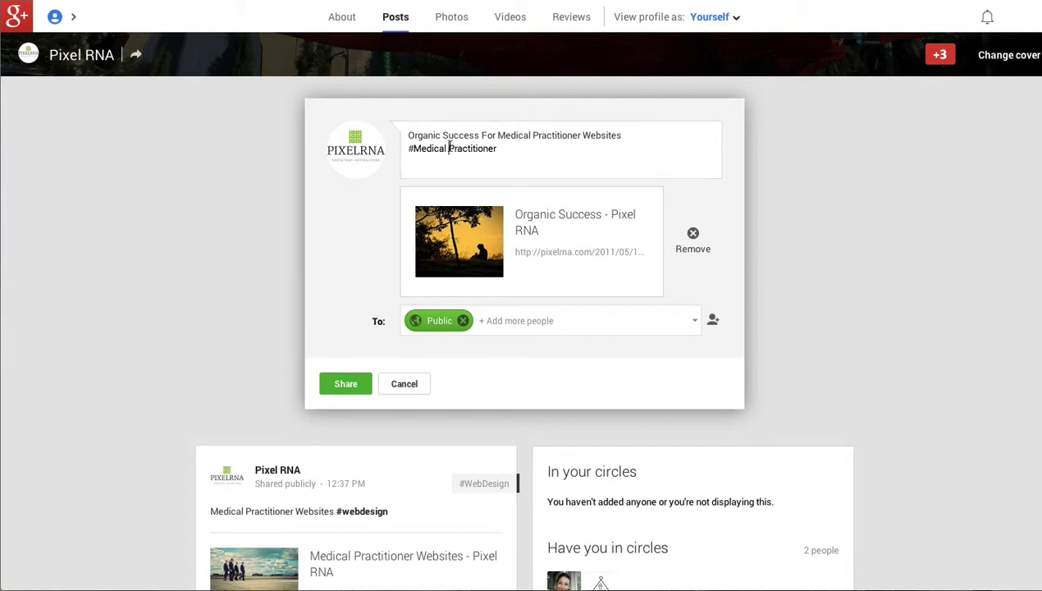
pyautogui.click(449, 148)
pyautogui.press('BackSpace')
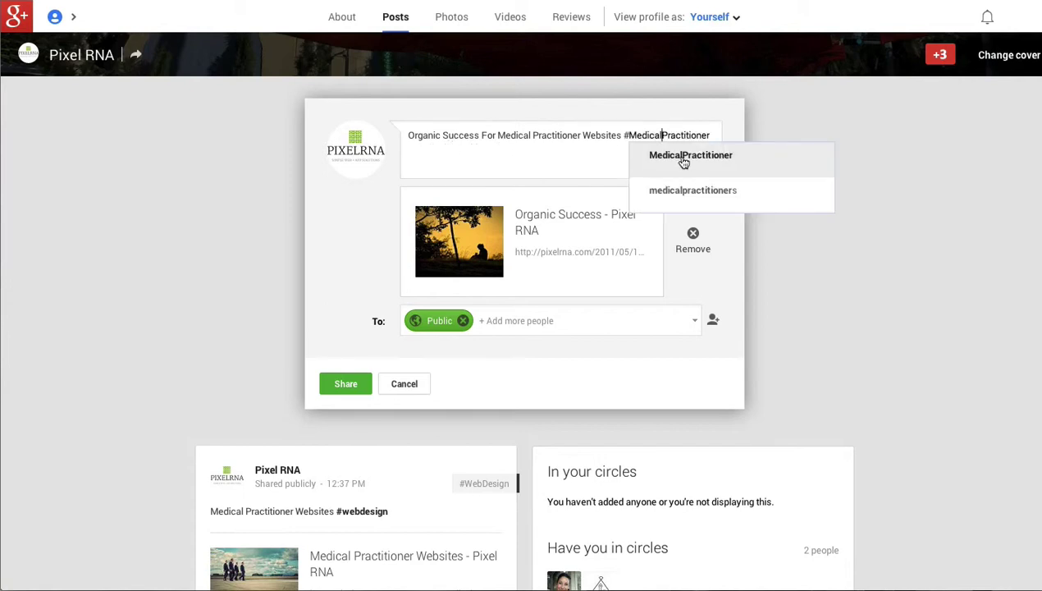
pyautogui.click(681, 161)
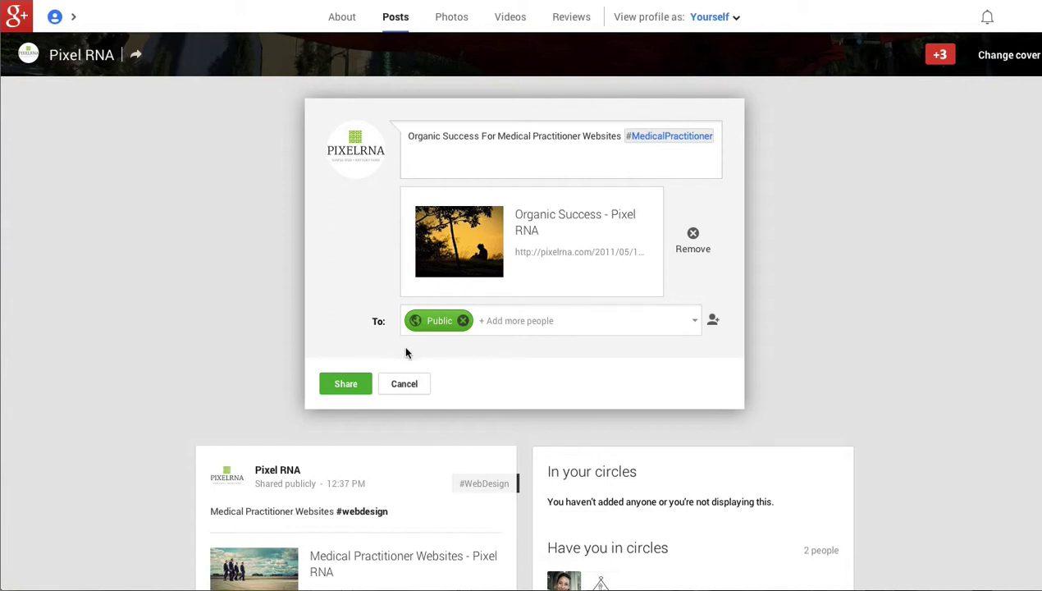
pyautogui.click(344, 385)
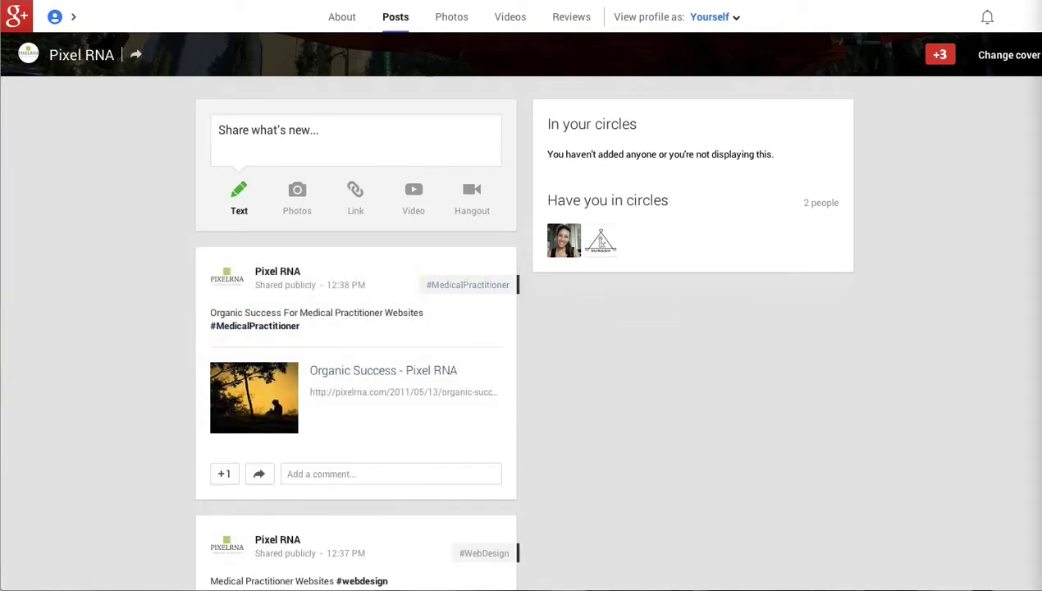
# Paste the Facebook and Google+ article link and replace its text with 'Facebook and Google+'.
pyautogui.click(337, 140)
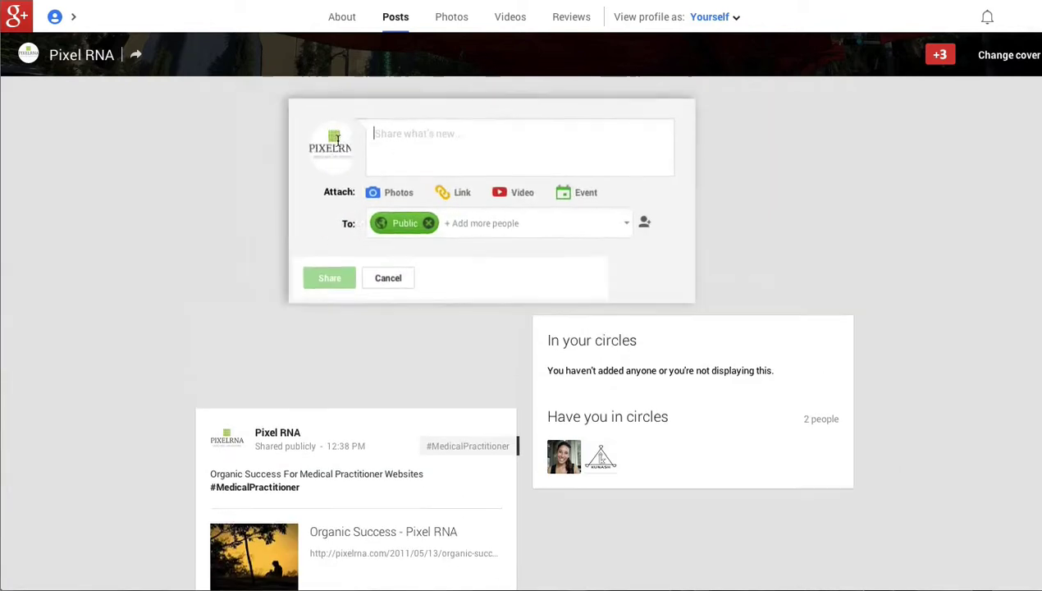
pyautogui.write('http://pixelrna.com/2011/09/06/facebook-and-google/')
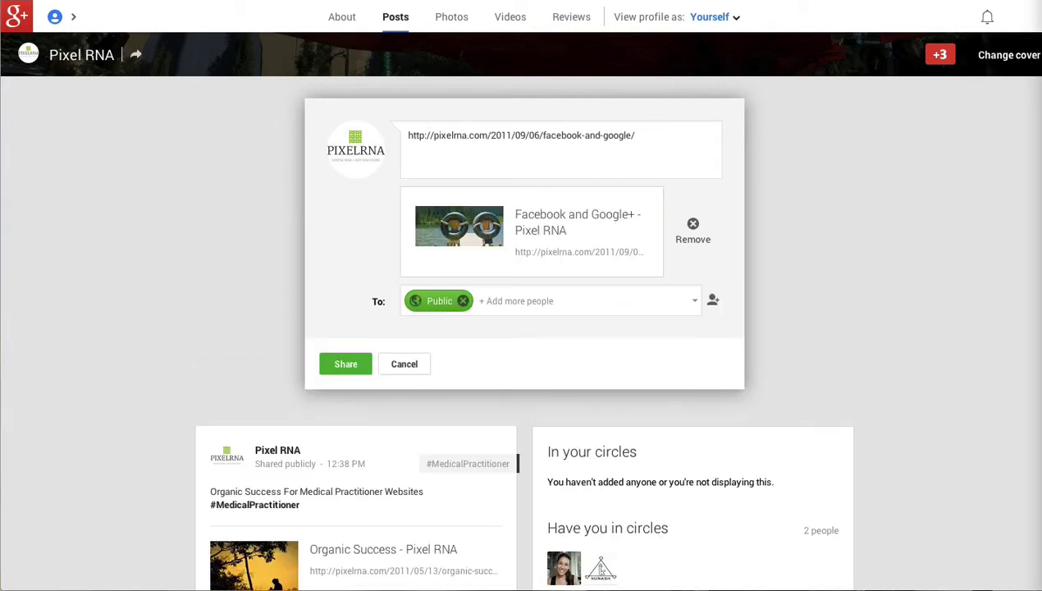
pyautogui.tripleClick(467, 135)
pyautogui.write('Facebook and Google+')
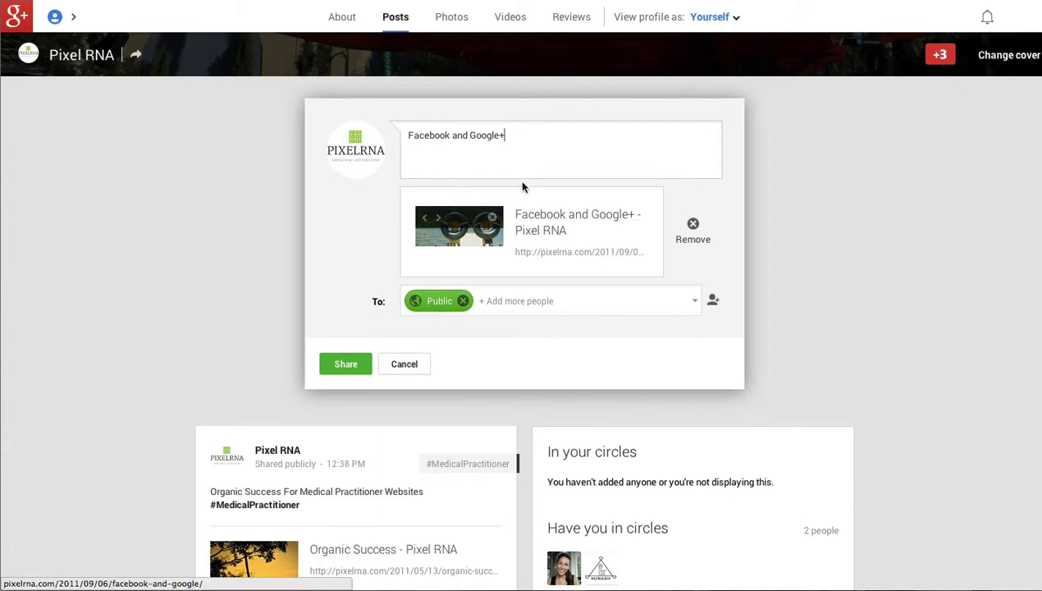
# Check the circles list, keep the Public audience, and share the post.
pyautogui.click(547, 303)
pyautogui.scroll(-2, 473, 375)
pyautogui.scroll(3, 508, 352)
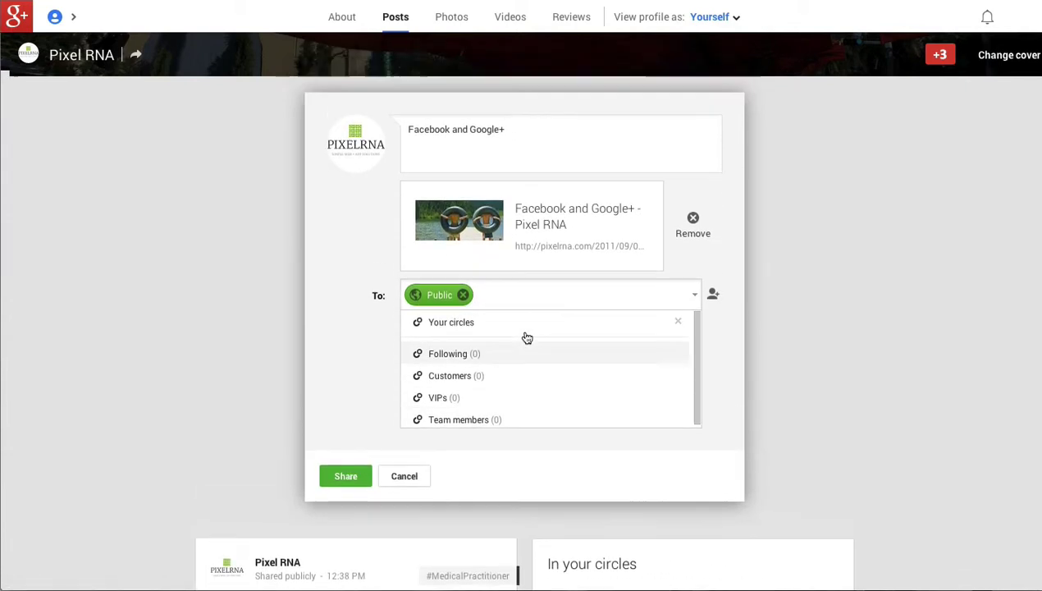
pyautogui.click(354, 362)
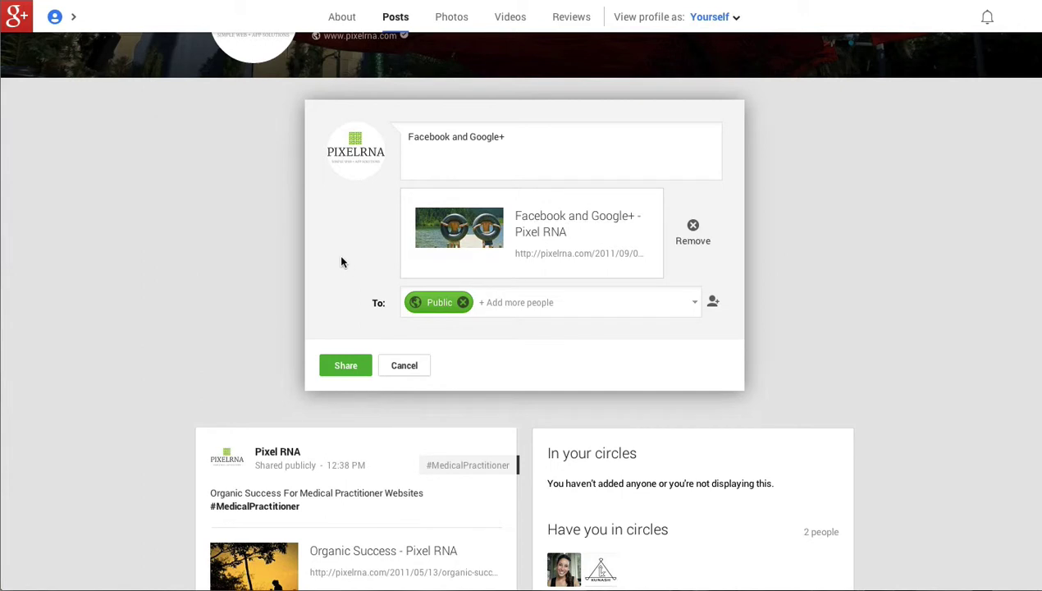
pyautogui.click(341, 365)
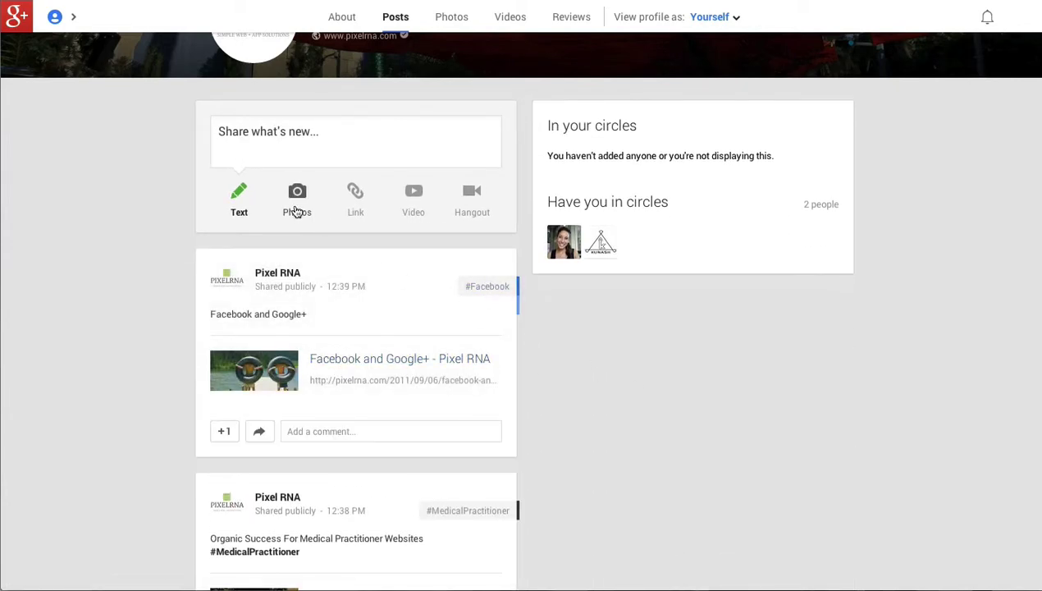
pyautogui.click(297, 205)
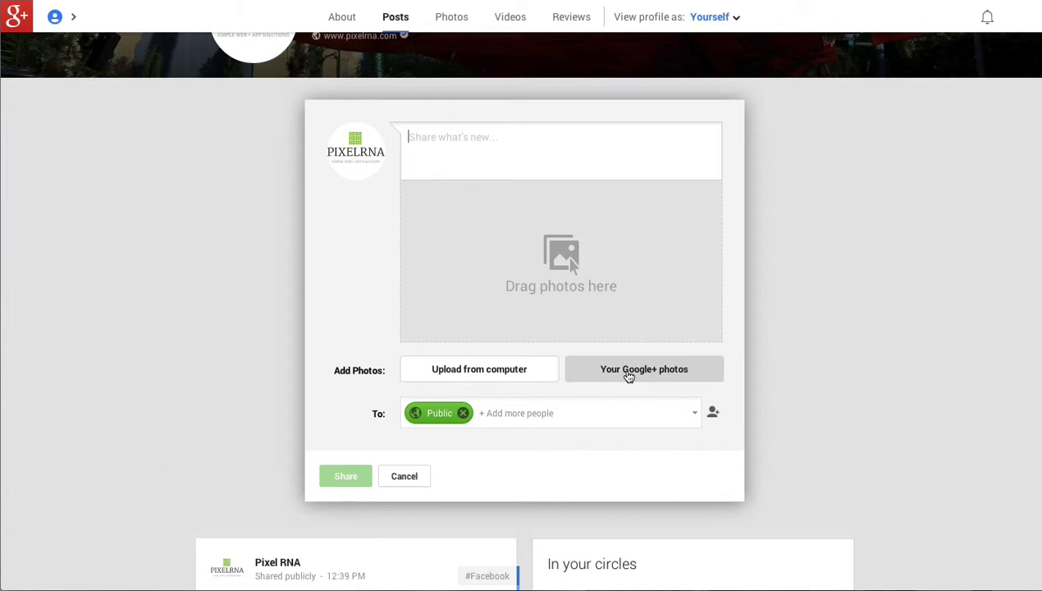
pyautogui.click(406, 476)
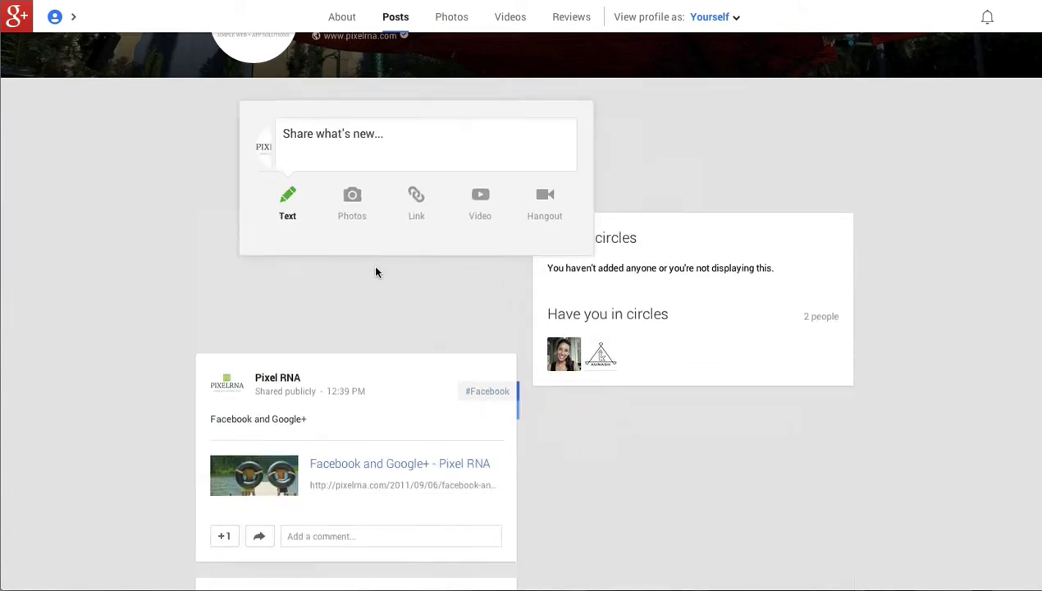
pyautogui.click(425, 203)
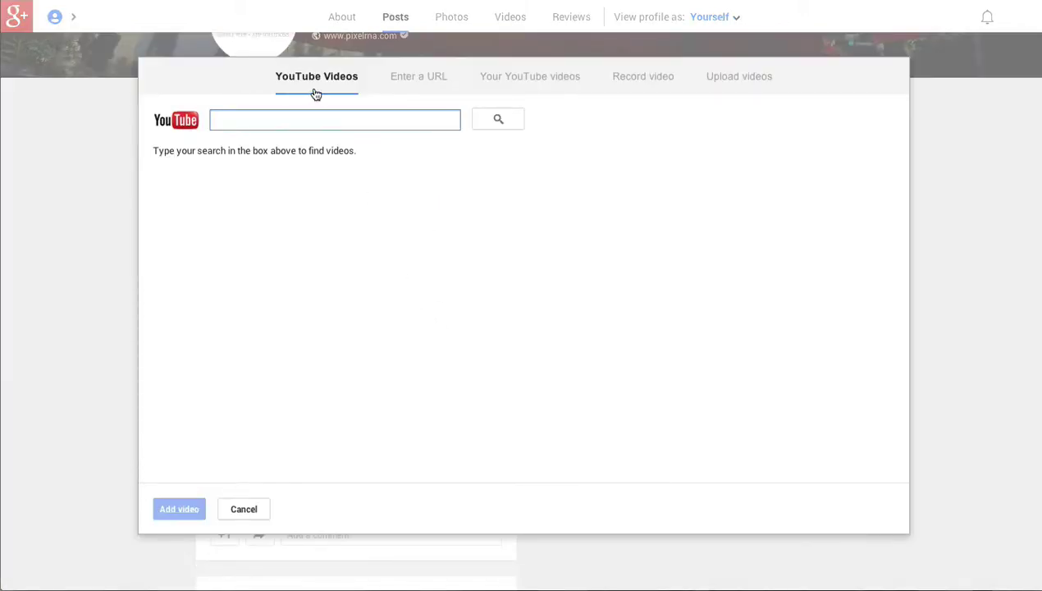
pyautogui.click(410, 85)
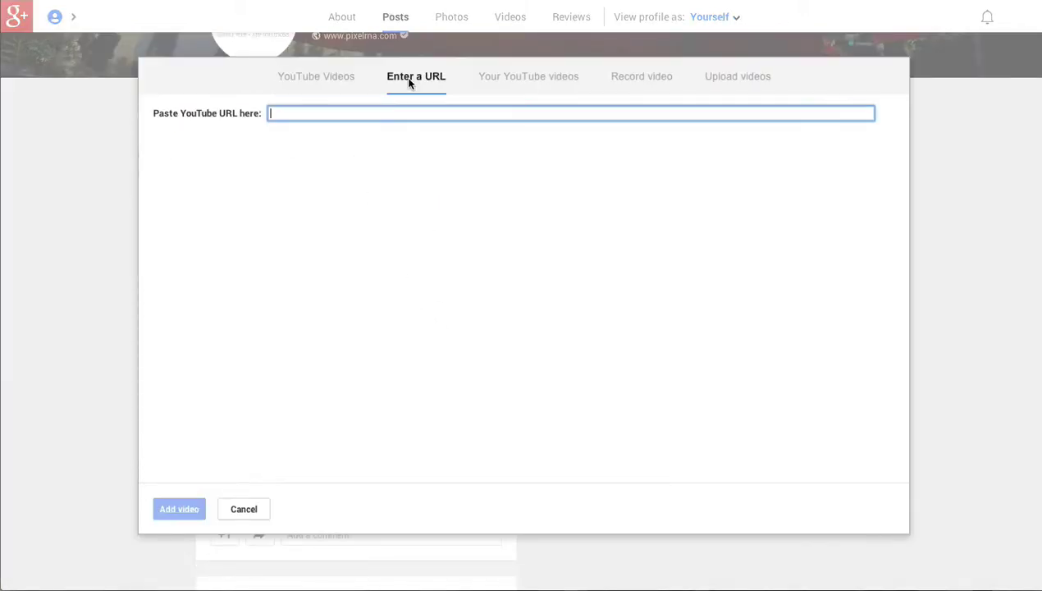
pyautogui.click(316, 77)
pyautogui.click(510, 79)
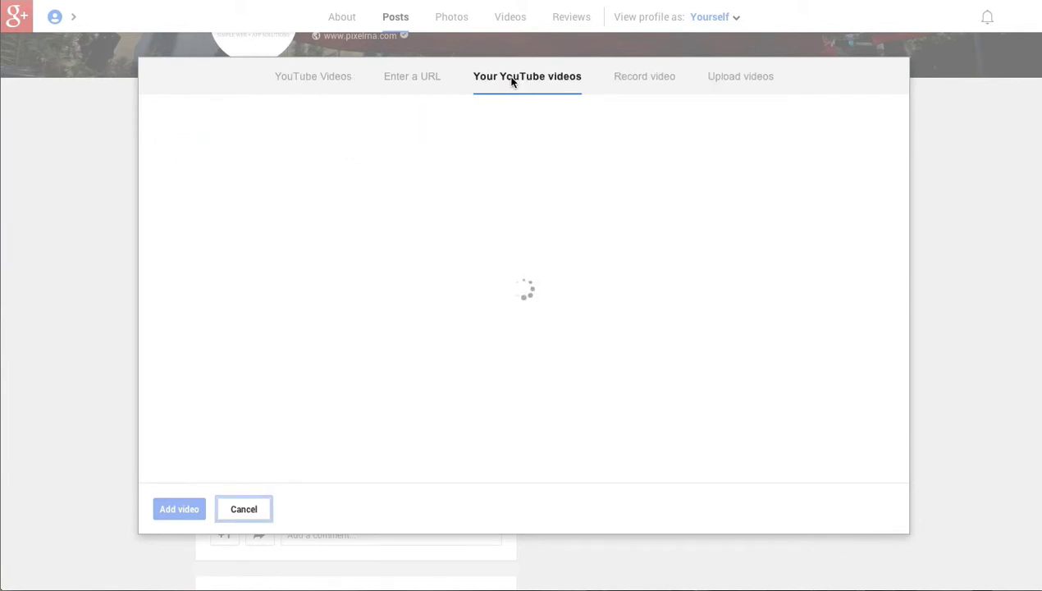
pyautogui.click(315, 79)
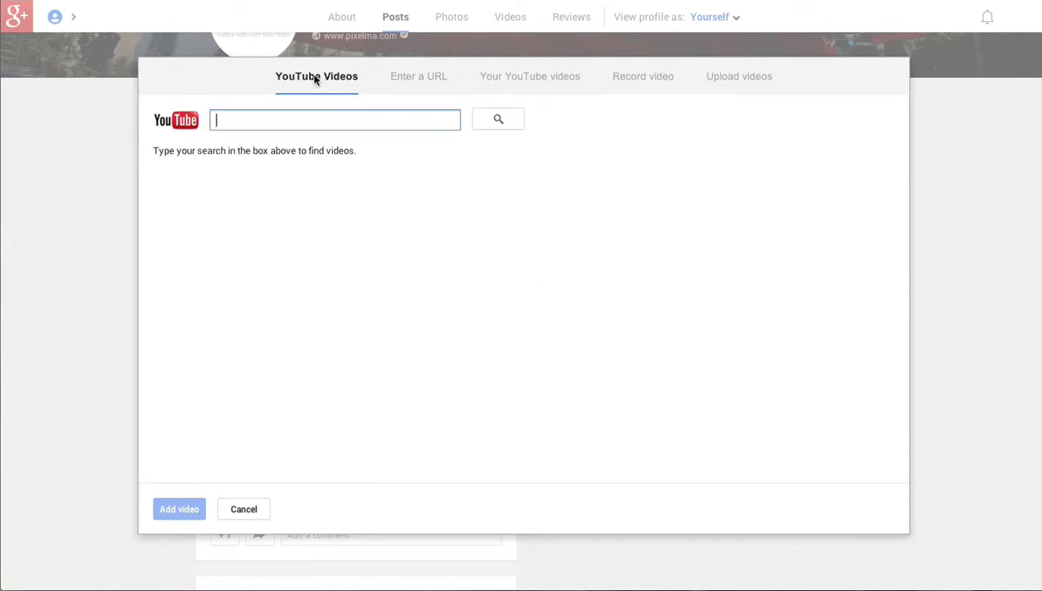
pyautogui.click(631, 80)
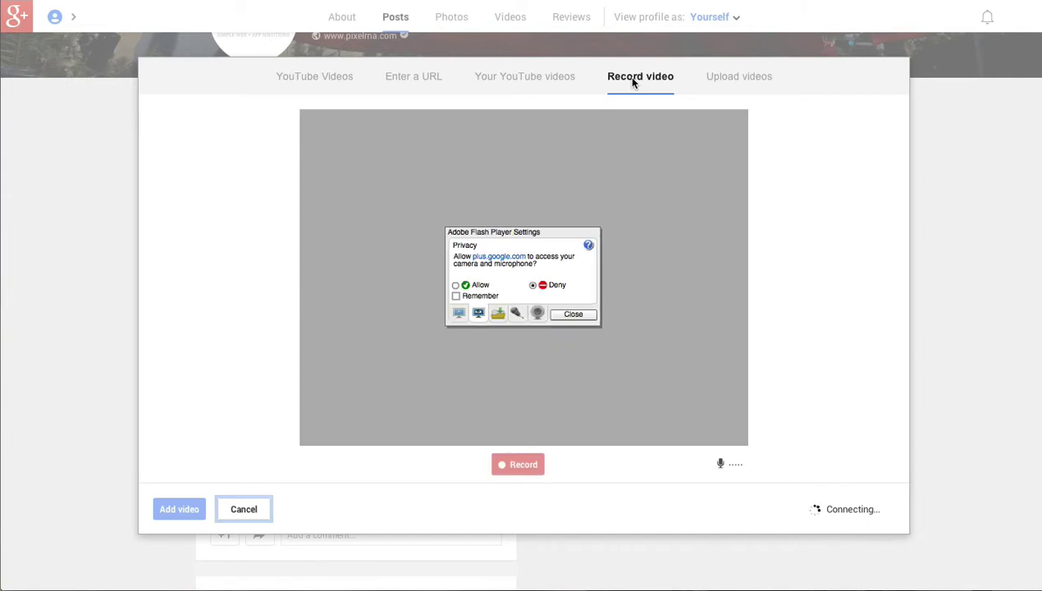
pyautogui.click(232, 508)
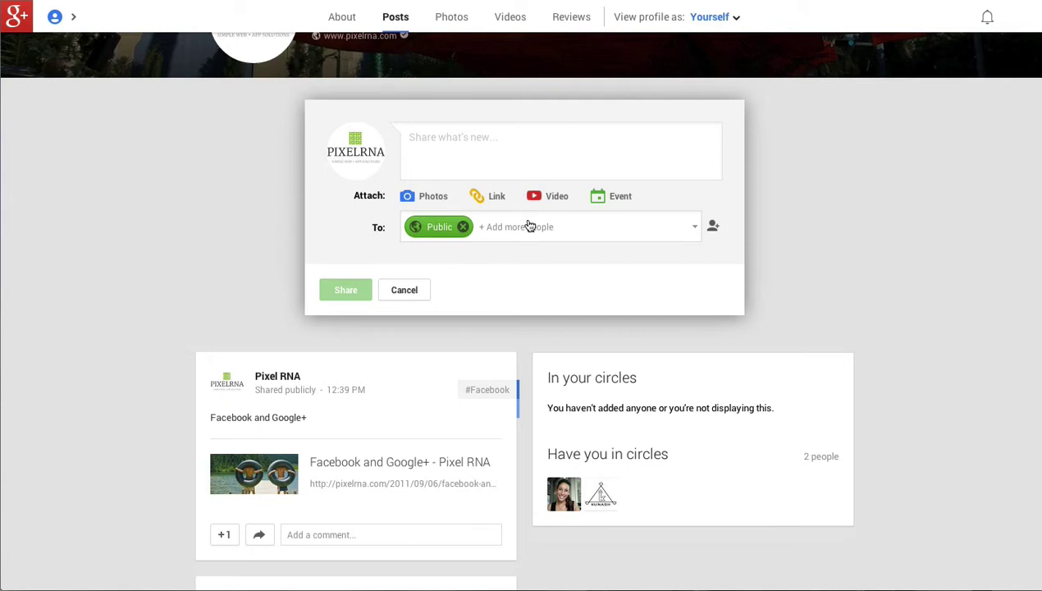
# Start a new event post and expand its Advanced event settings.
pyautogui.click(622, 196)
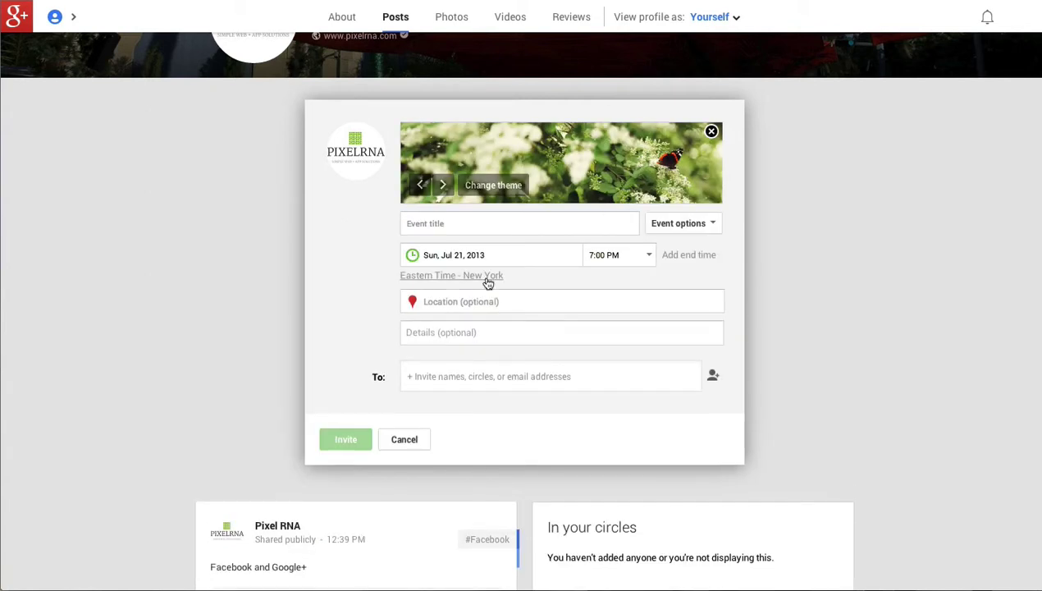
pyautogui.click(481, 226)
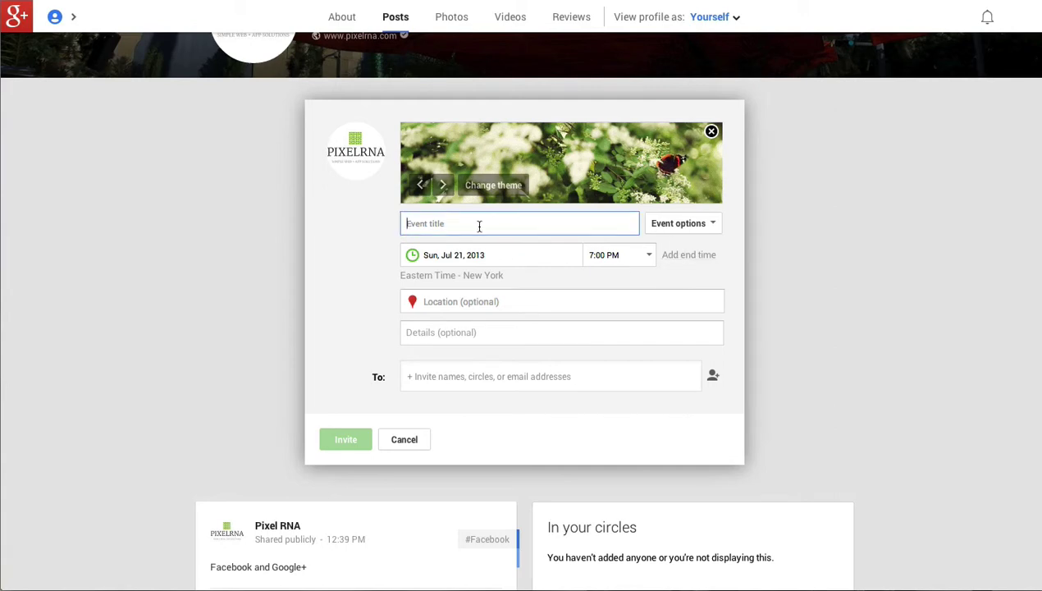
pyautogui.click(666, 231)
pyautogui.click(677, 352)
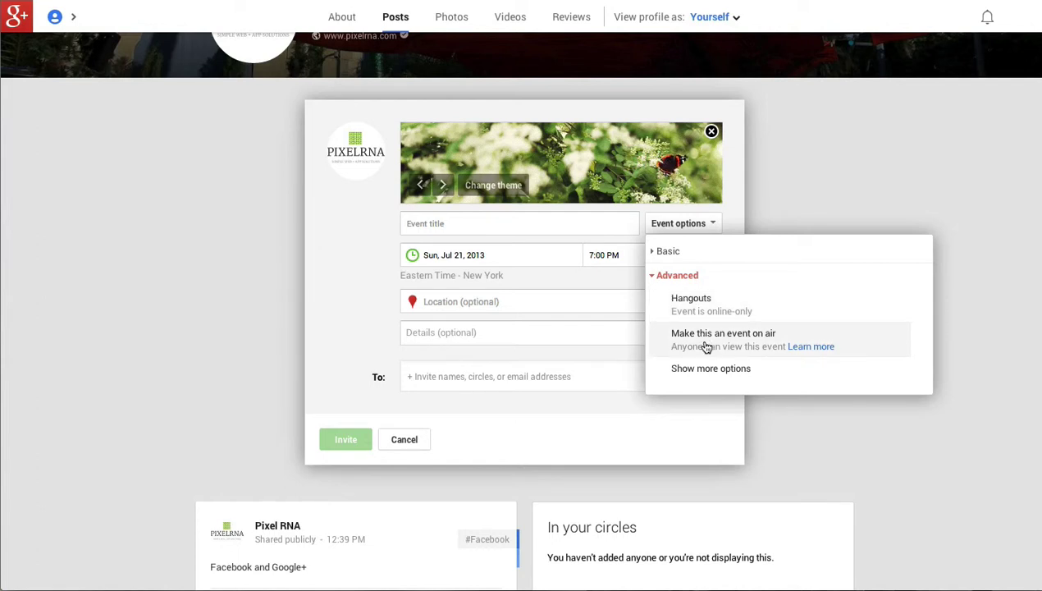
# Close the options list, focus the Location field, then cancel the event without creating it.
pyautogui.click(343, 301)
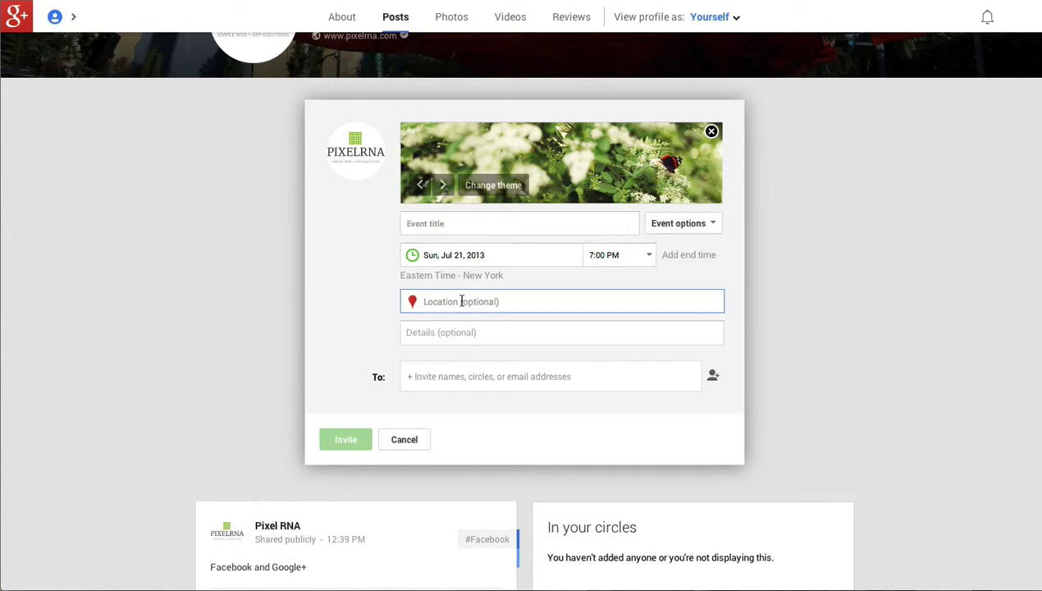
pyautogui.click(447, 334)
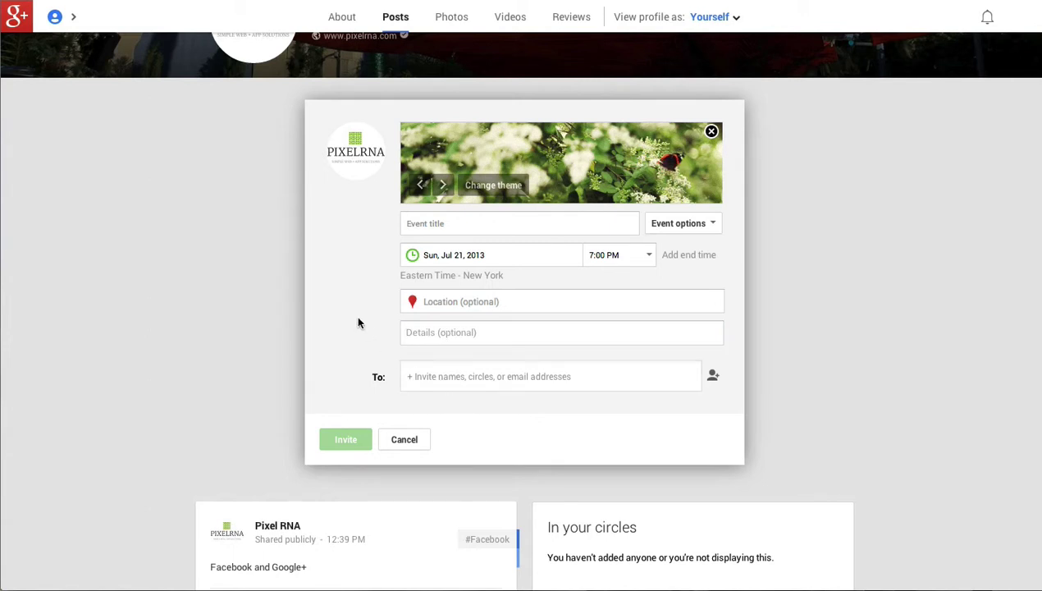
pyautogui.click(410, 441)
# Scroll through the Pixel RNA posts feed and bring up the top-left Home navigation menu.
pyautogui.scroll(10, 667, 377)
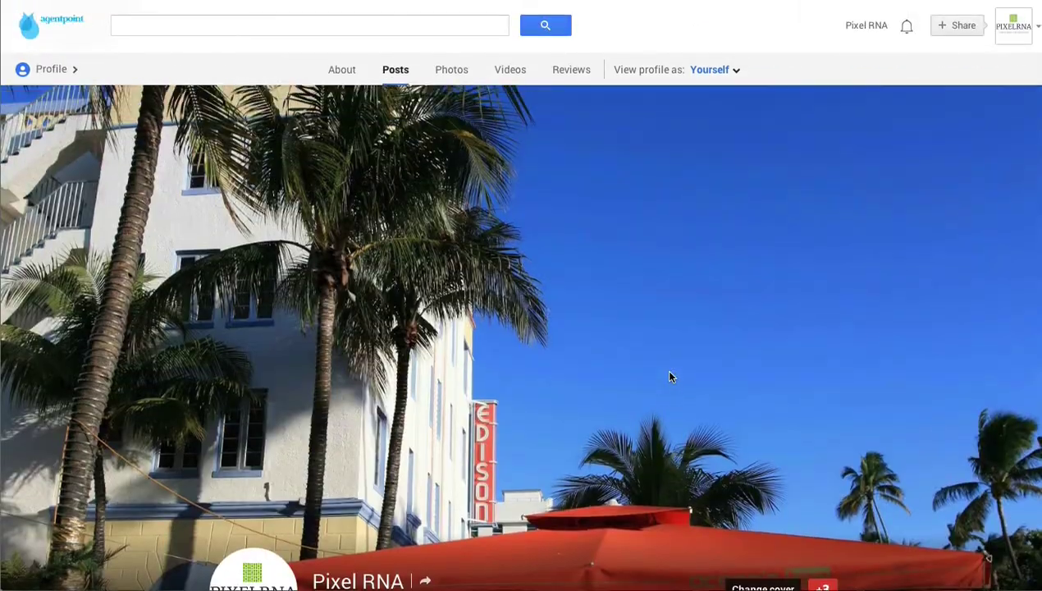
pyautogui.scroll(-4, 669, 376)
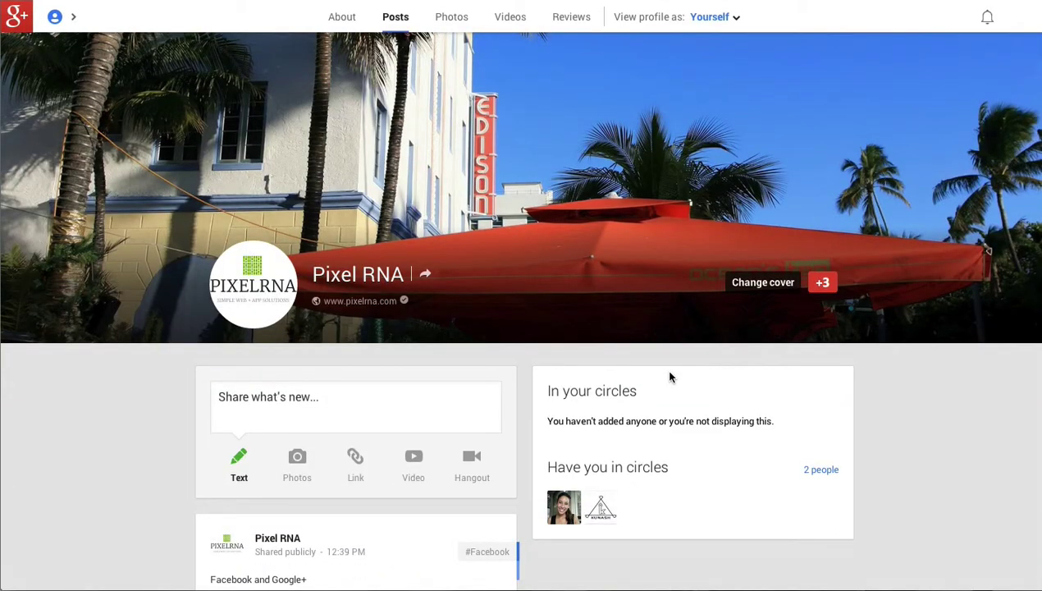
pyautogui.scroll(-6, 669, 376)
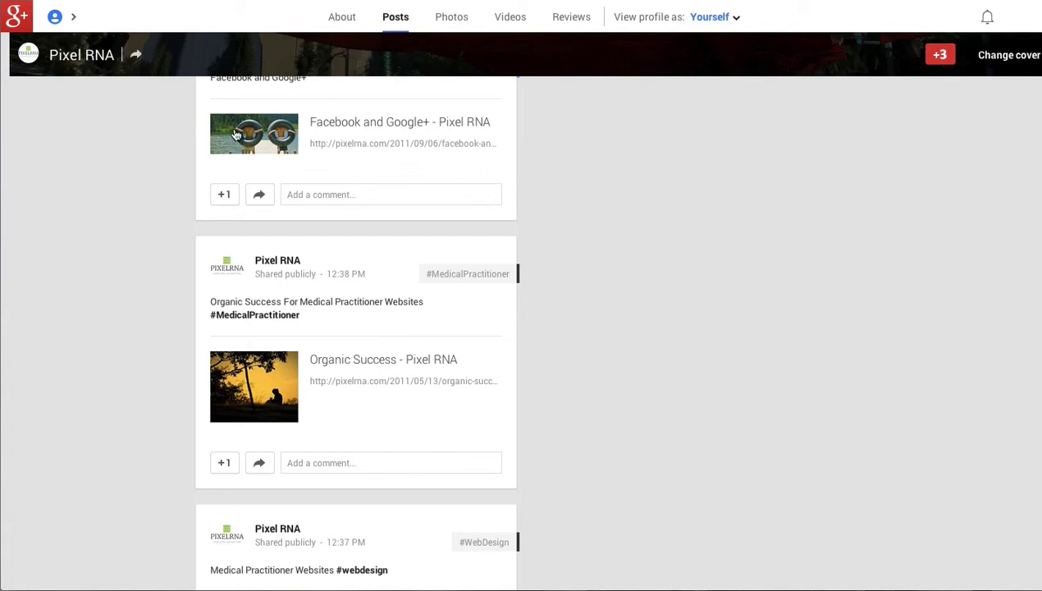
pyautogui.moveTo(57, 16)
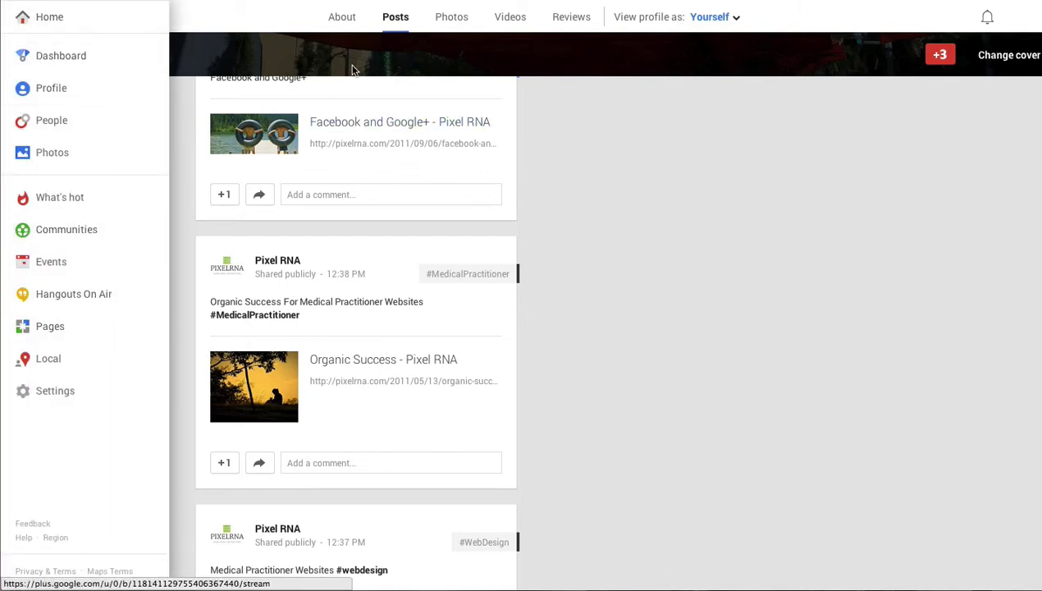
pyautogui.scroll(10, 918, 137)
# Switch from the PIXELRNA page to the personal account and open its Profile posts page.
pyautogui.click(1008, 27)
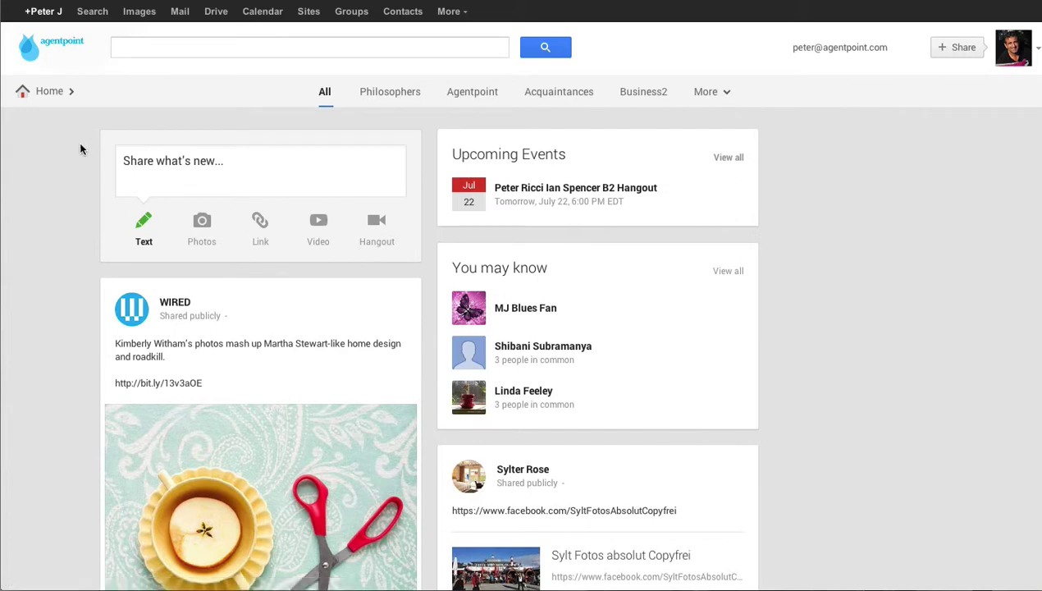
pyautogui.moveTo(51, 93)
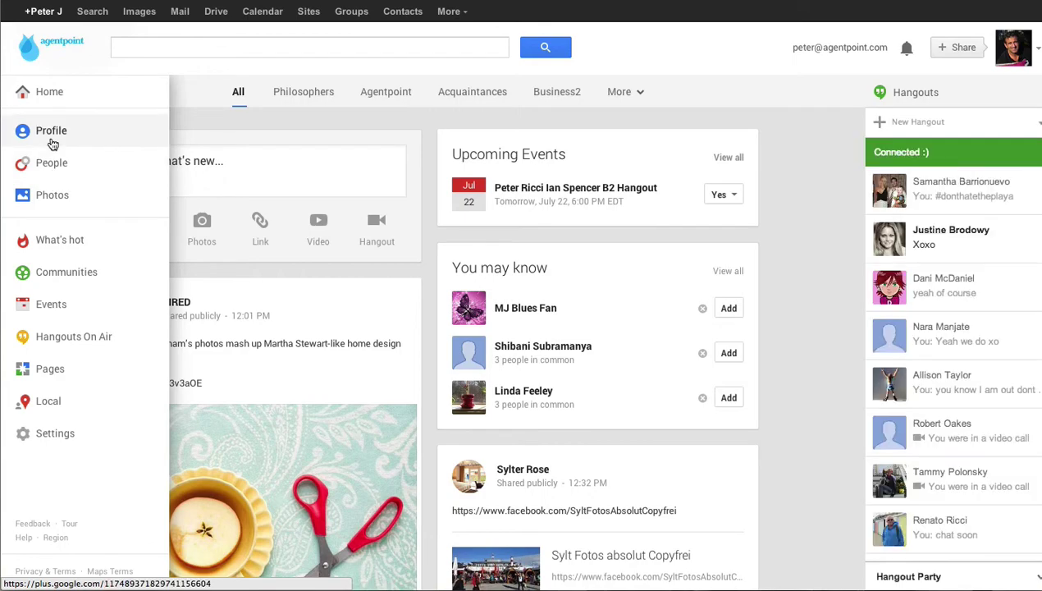
pyautogui.click(50, 135)
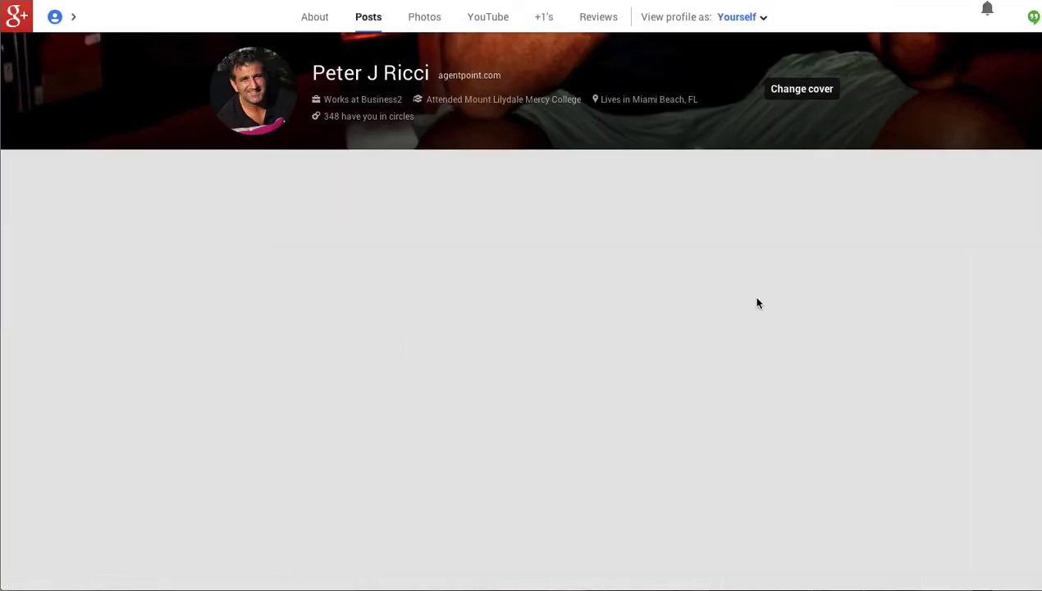
pyautogui.scroll(-15, 756, 302)
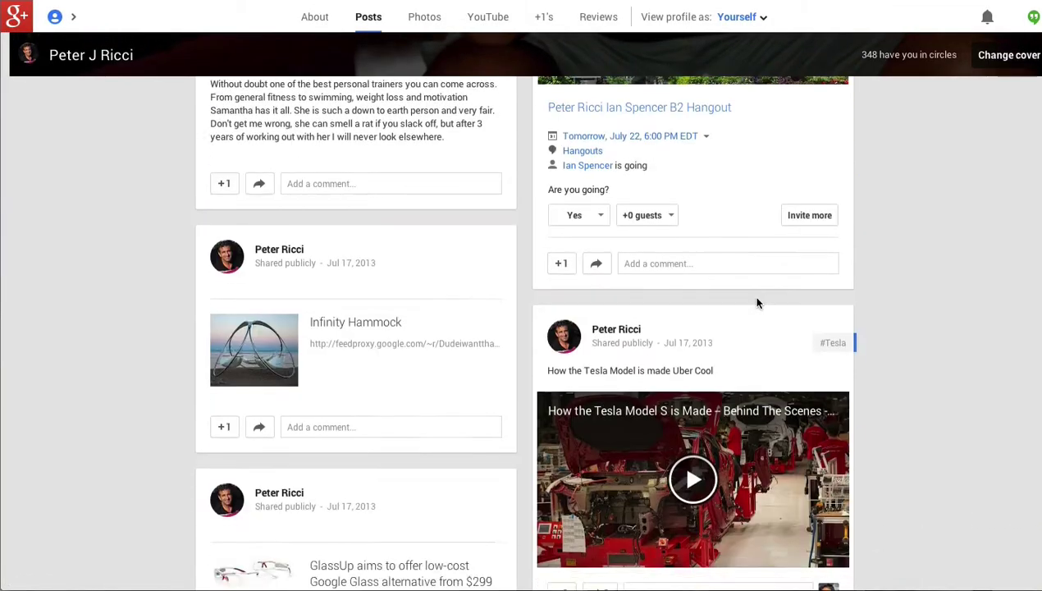
pyautogui.scroll(15, 435, 161)
# Open the personal profile's About page and scroll through its information cards.
pyautogui.scroll(3, 435, 161)
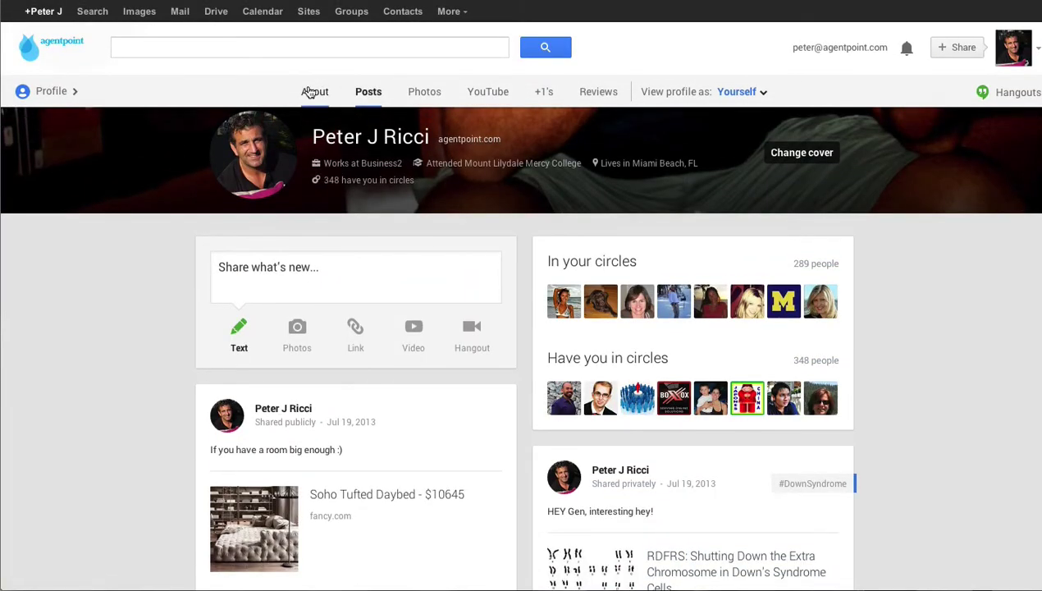
pyautogui.click(312, 91)
pyautogui.scroll(-15, 859, 326)
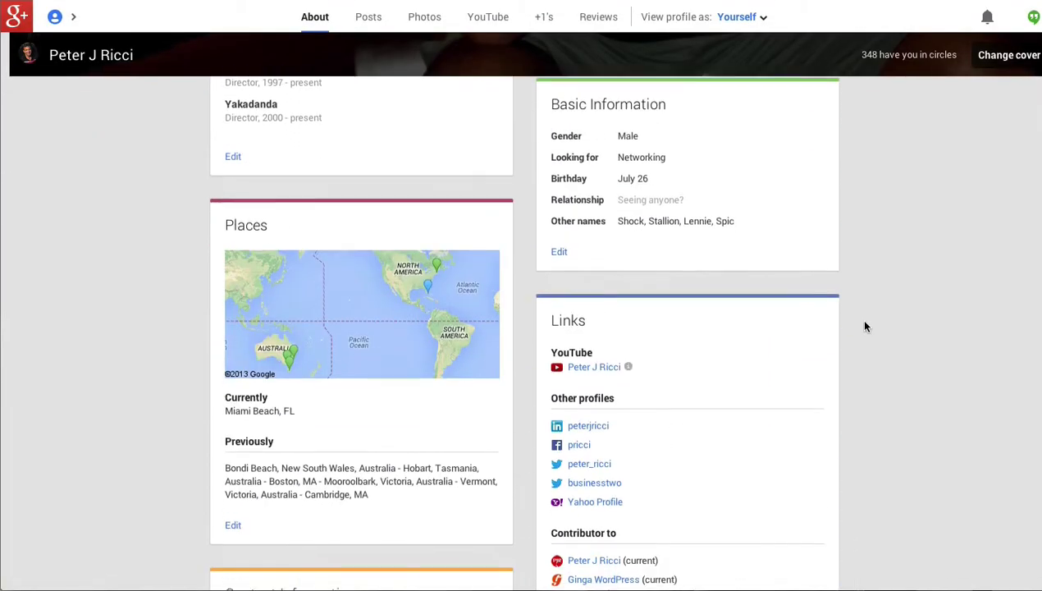
pyautogui.scroll(-5, 864, 326)
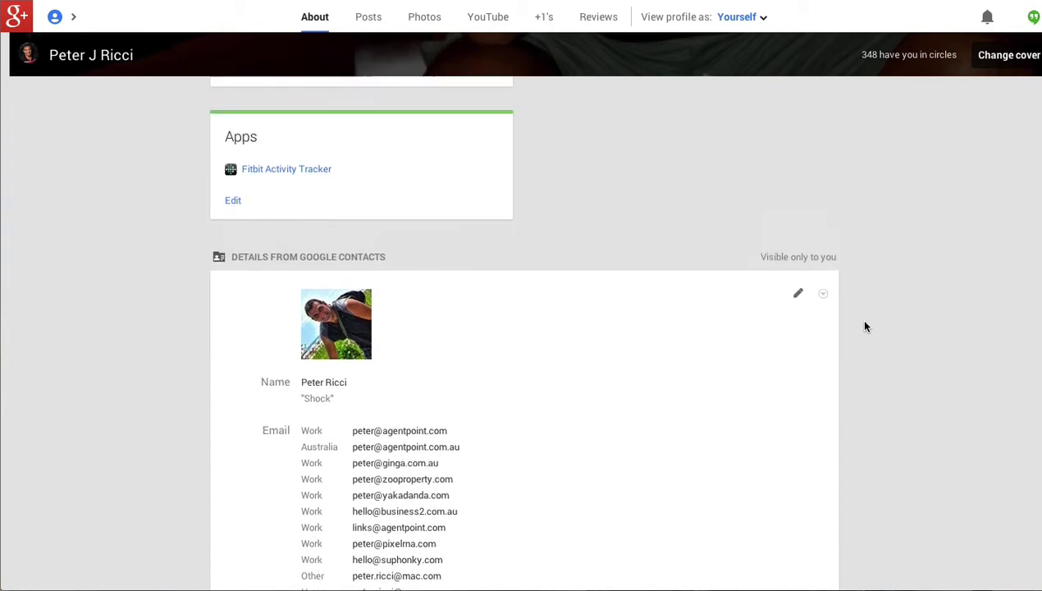
pyautogui.scroll(5, 865, 326)
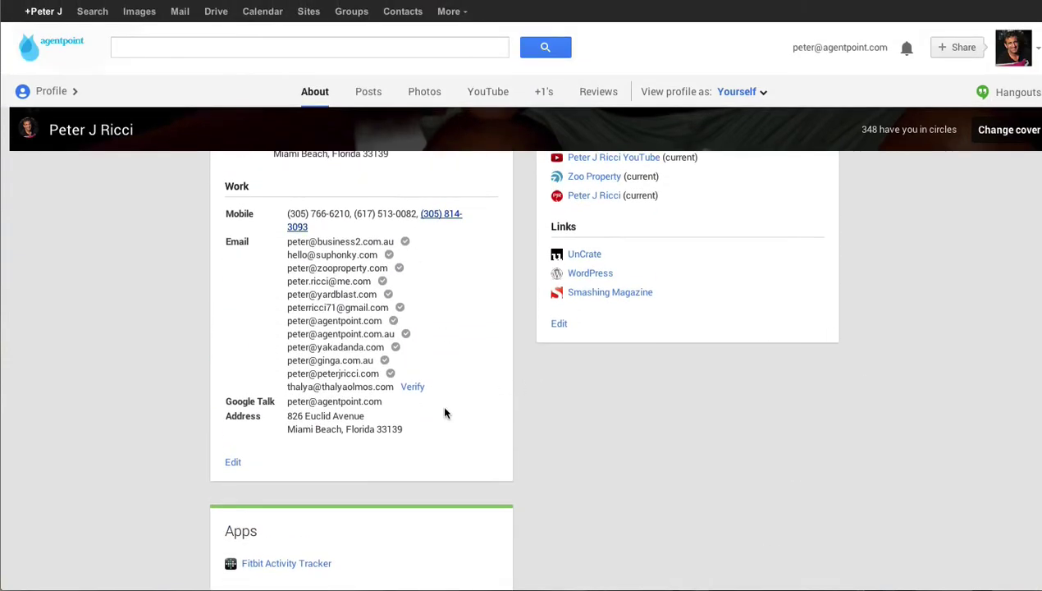
# Remove the last work email address from the Work contact information and save the change.
pyautogui.click(233, 464)
pyautogui.scroll(-3, 630, 444)
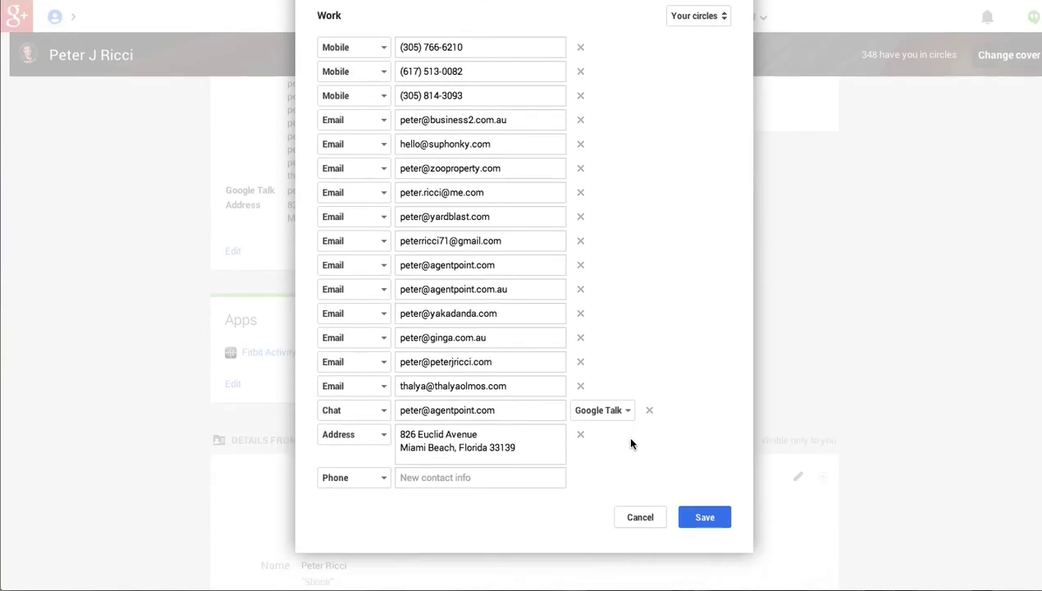
pyautogui.click(578, 386)
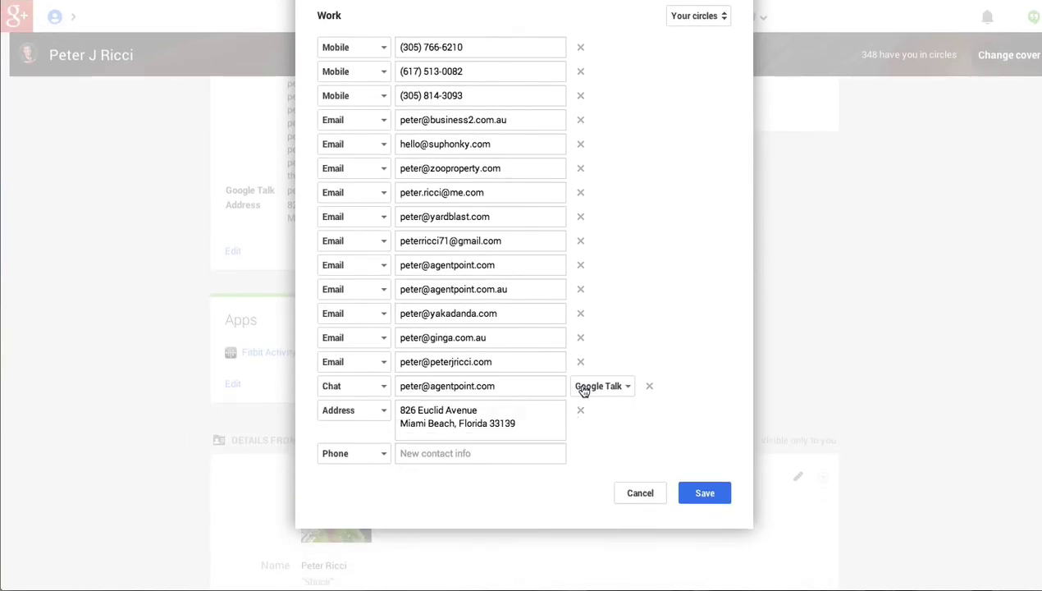
pyautogui.click(701, 496)
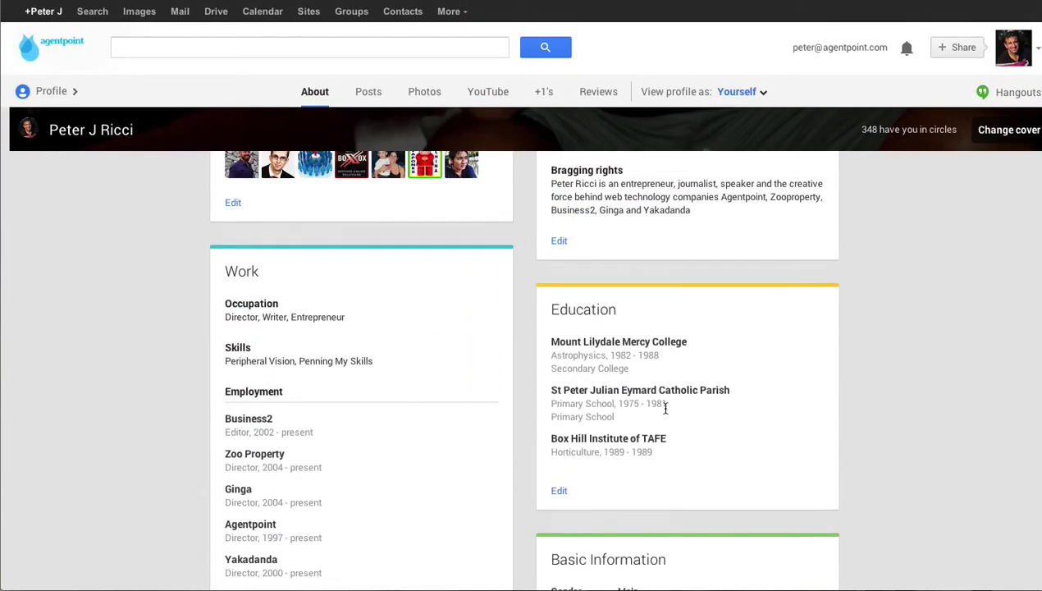
pyautogui.scroll(-10, 665, 412)
pyautogui.scroll(-10, 665, 412)
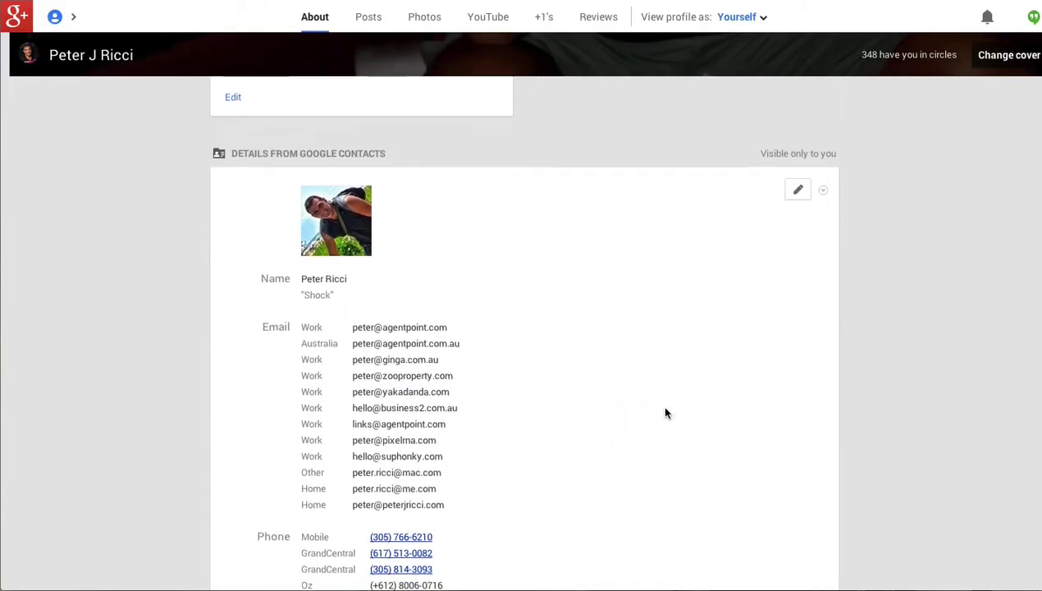
pyautogui.scroll(10, 665, 413)
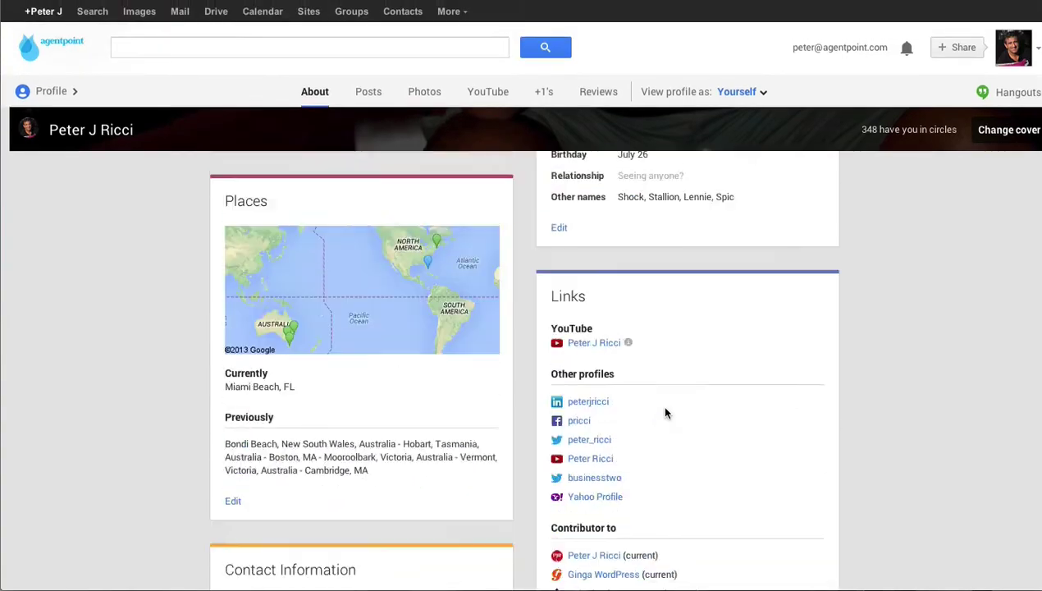
pyautogui.scroll(10, 665, 412)
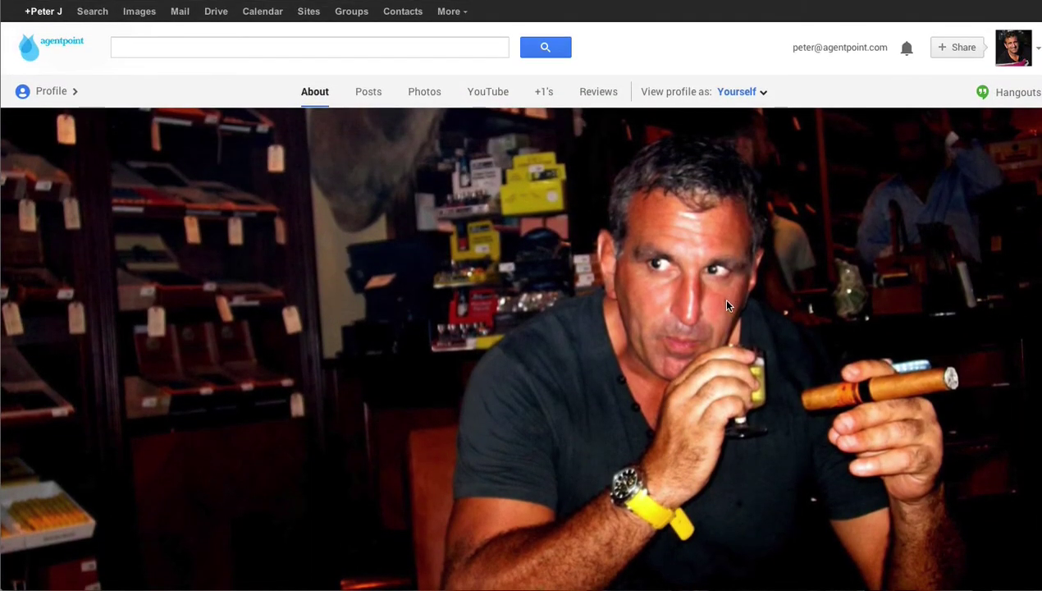
pyautogui.scroll(-10, 703, 307)
pyautogui.scroll(-10, 703, 308)
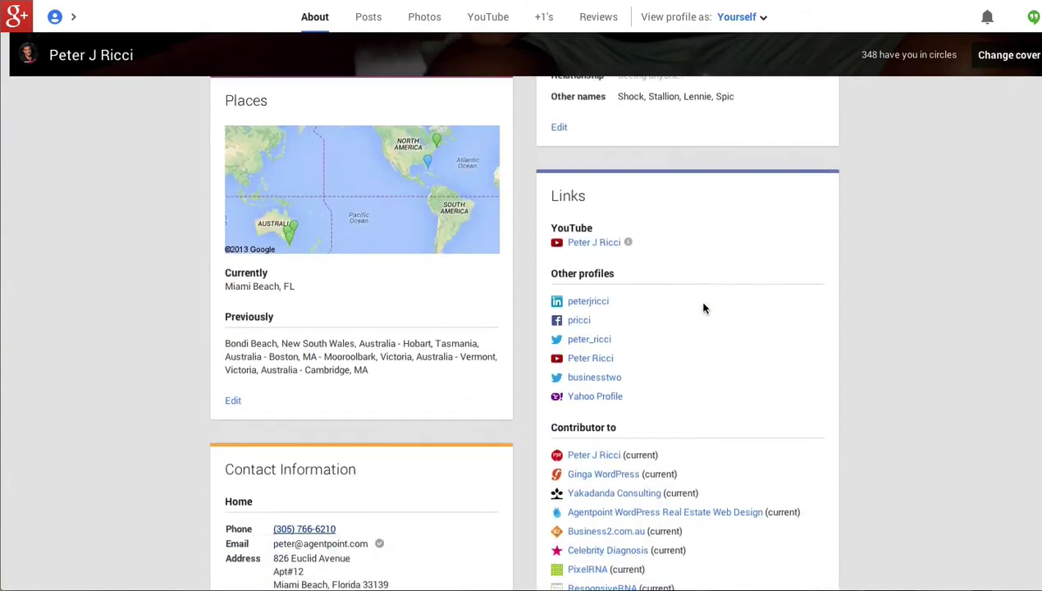
pyautogui.scroll(15, 703, 308)
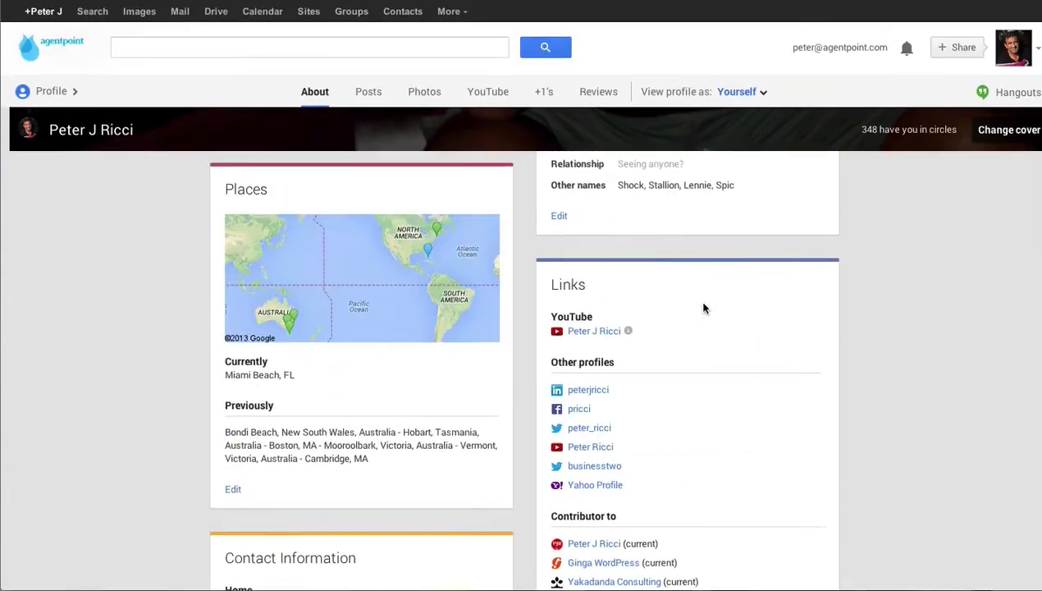